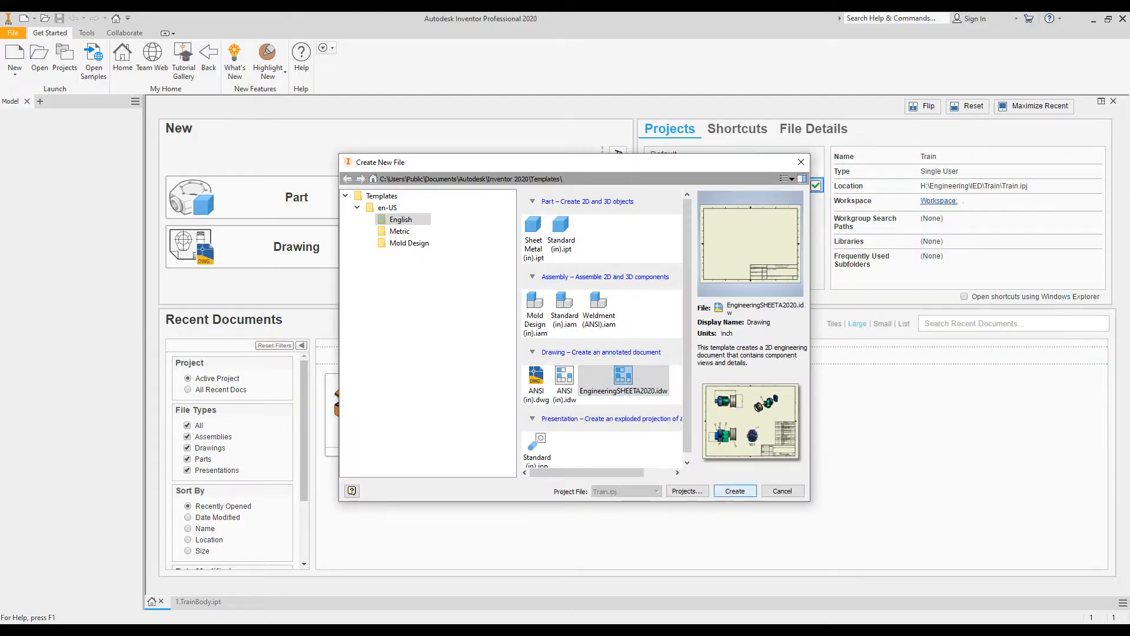
# Create a drawing from the EngineeringSHEETA2020.idw template, entering the drafter's name, project TRAIN and part name WHEEL & COW CATCHER.
pyautogui.click(734, 491)
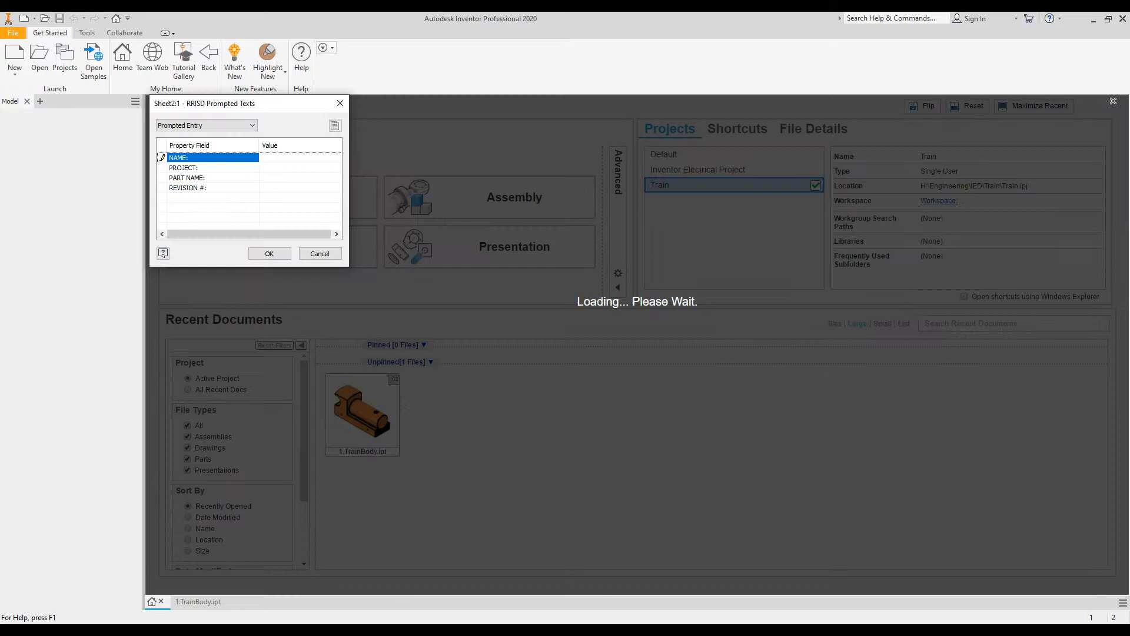
pyautogui.click(277, 167)
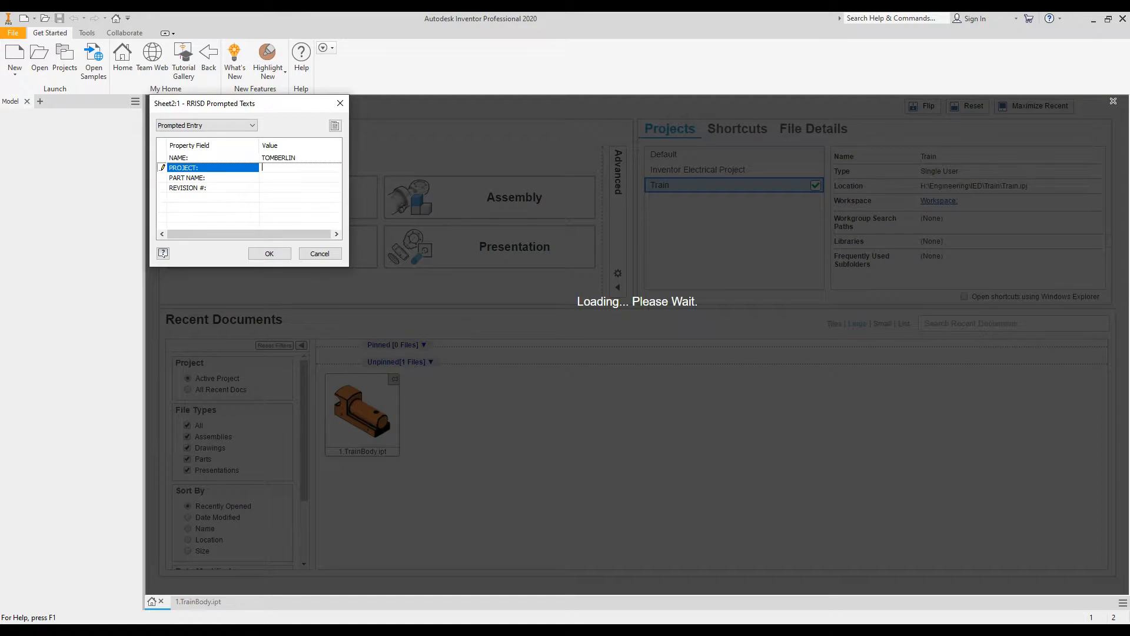
pyautogui.click(277, 177)
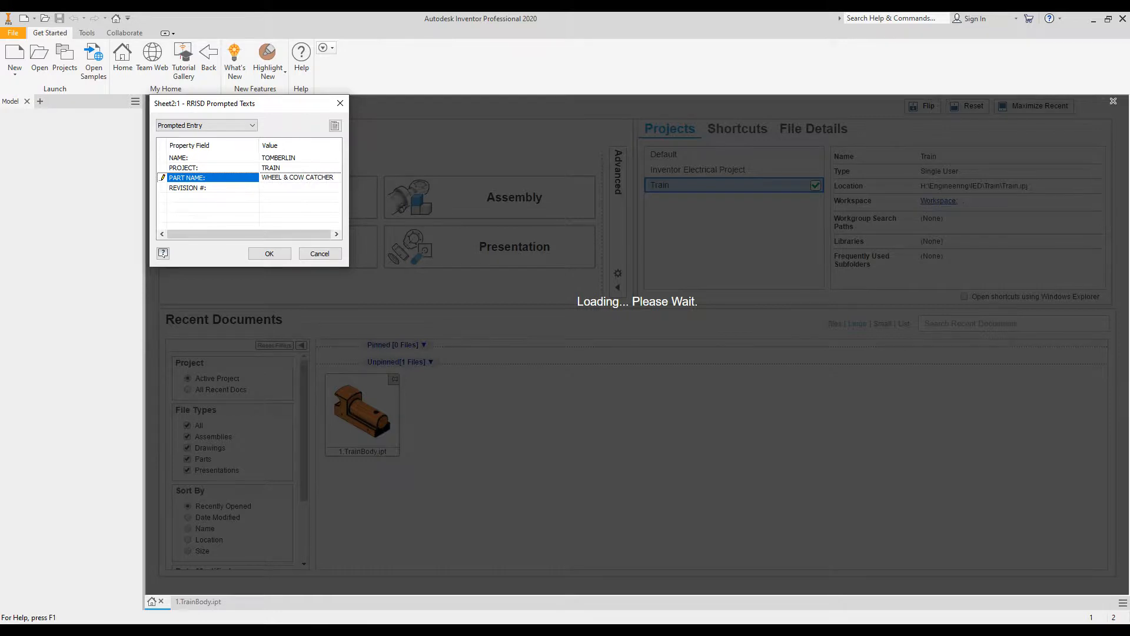
pyautogui.click(278, 253)
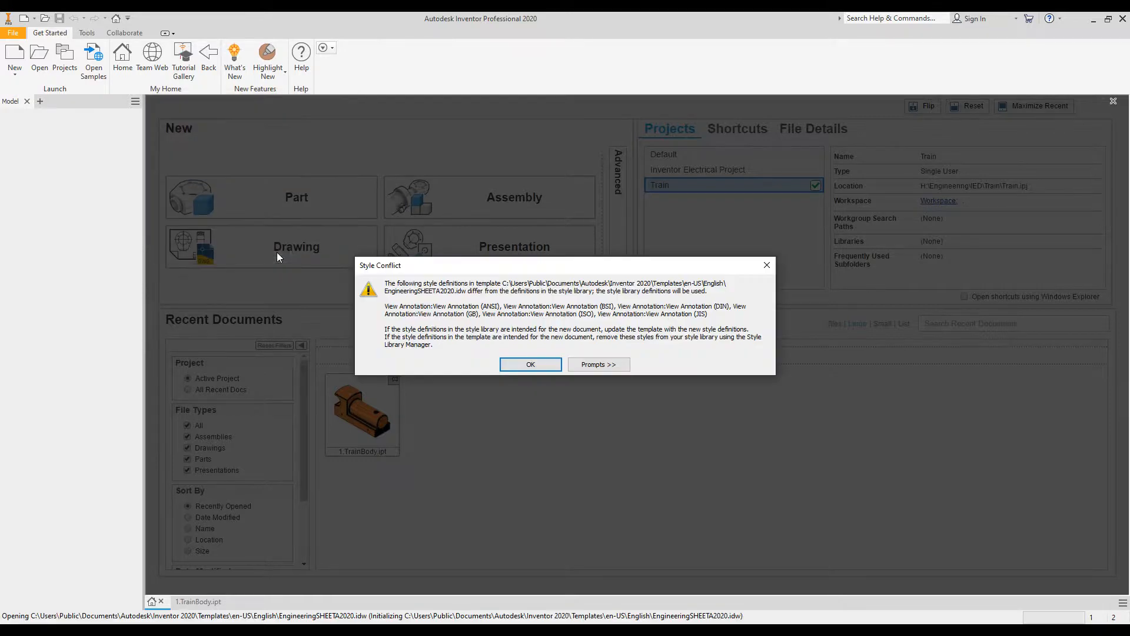
pyautogui.click(515, 364)
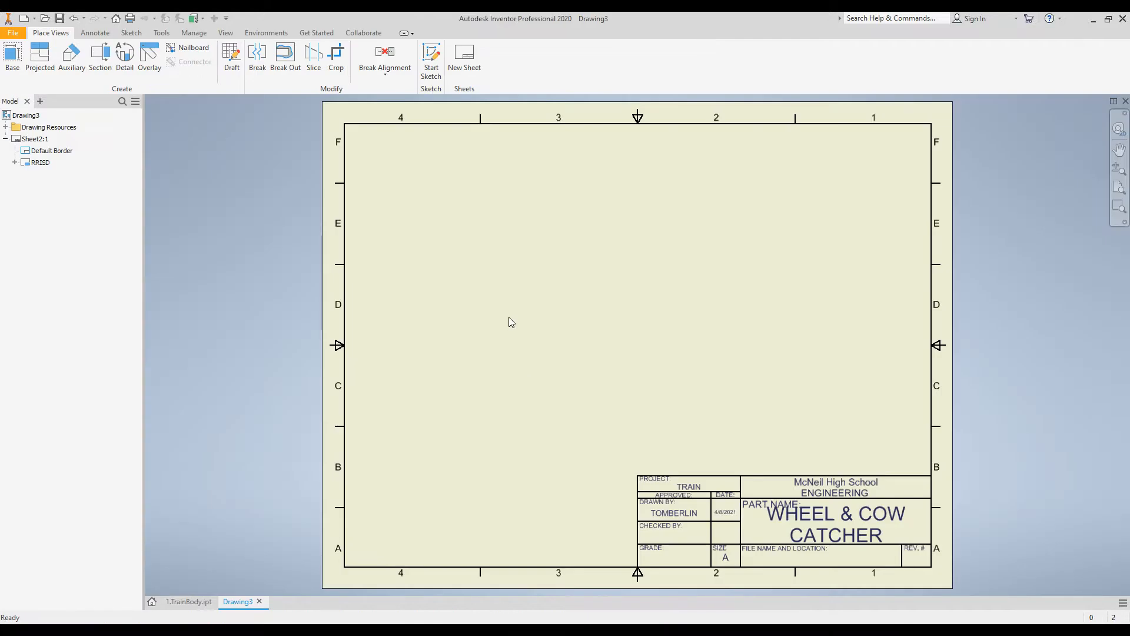
# Start a base view of 5.Wheel.ipt, oriented to the bottom face and rotated a quarter turn.
pyautogui.click(12, 54)
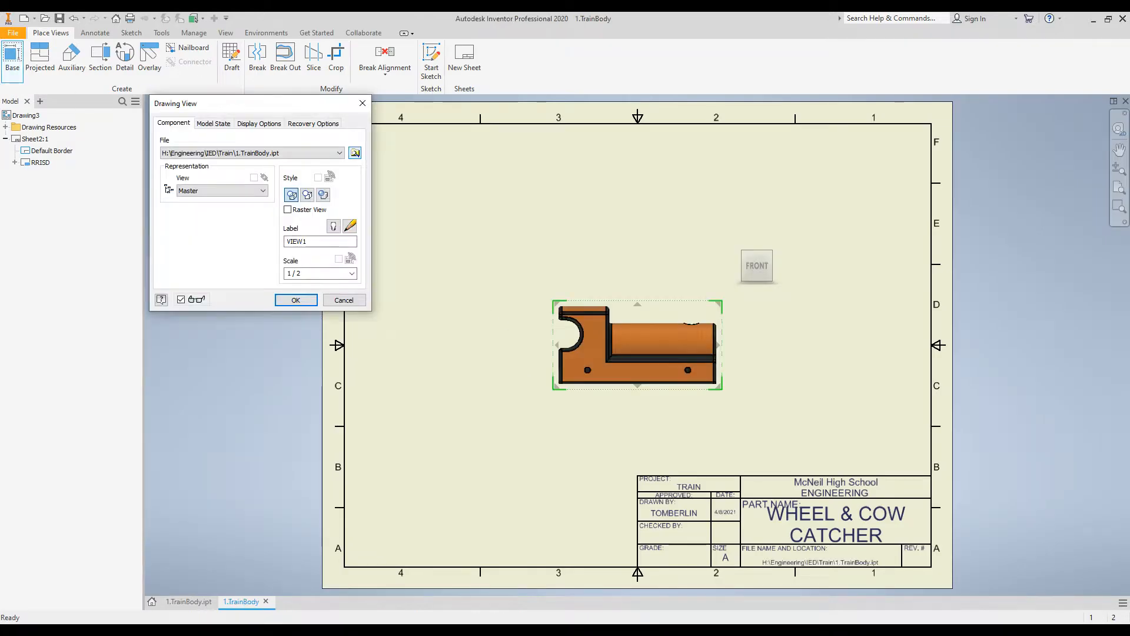
pyautogui.click(355, 153)
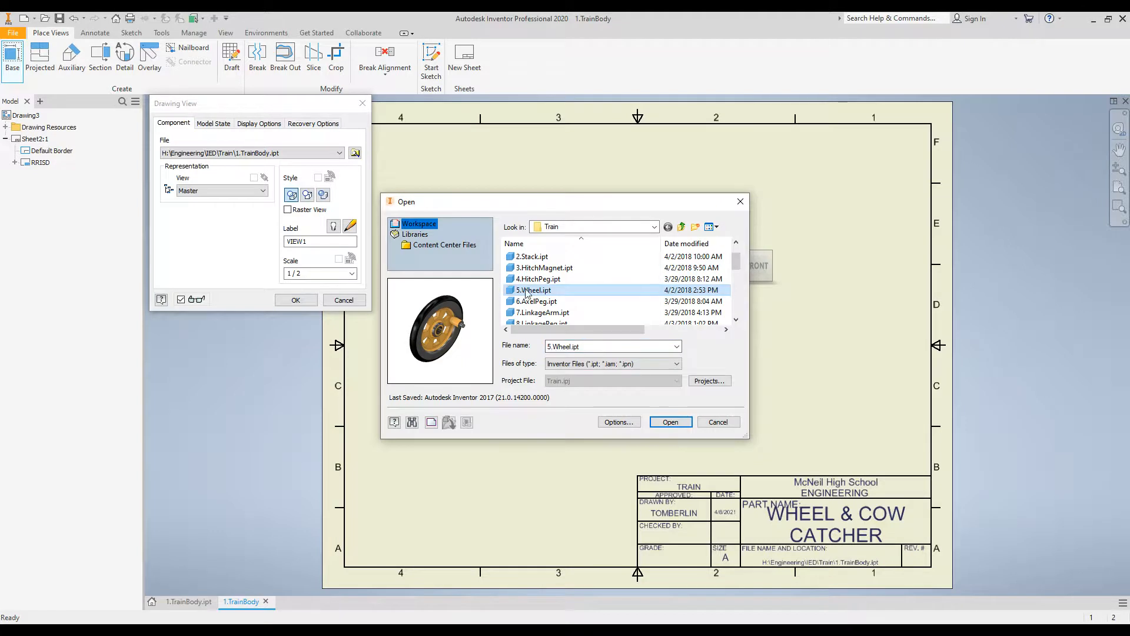
pyautogui.click(671, 422)
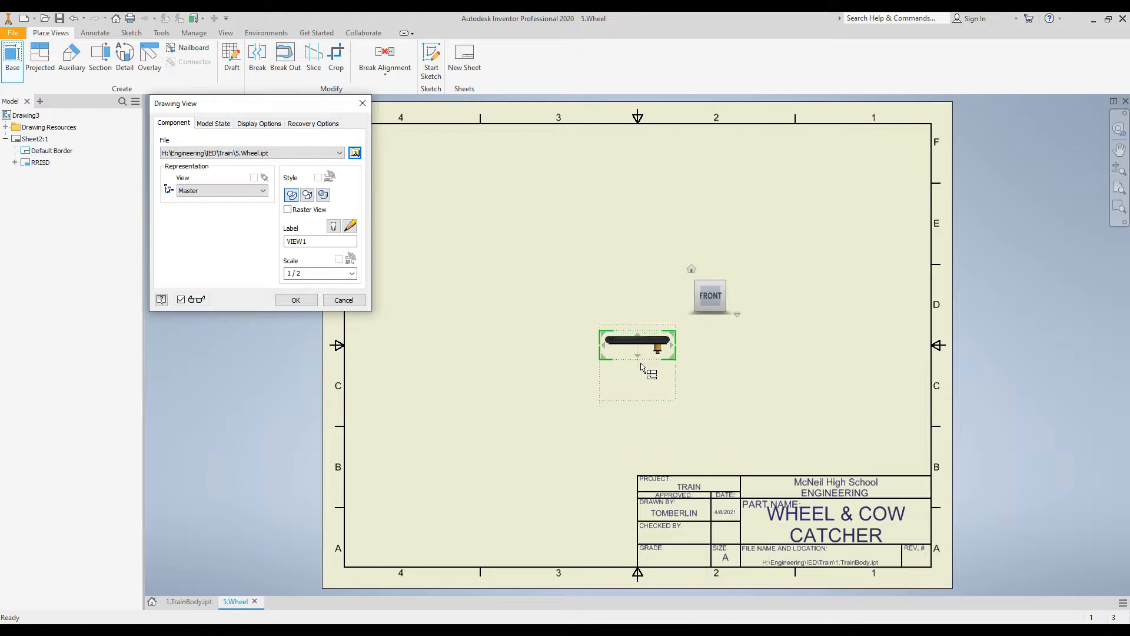
pyautogui.click(710, 317)
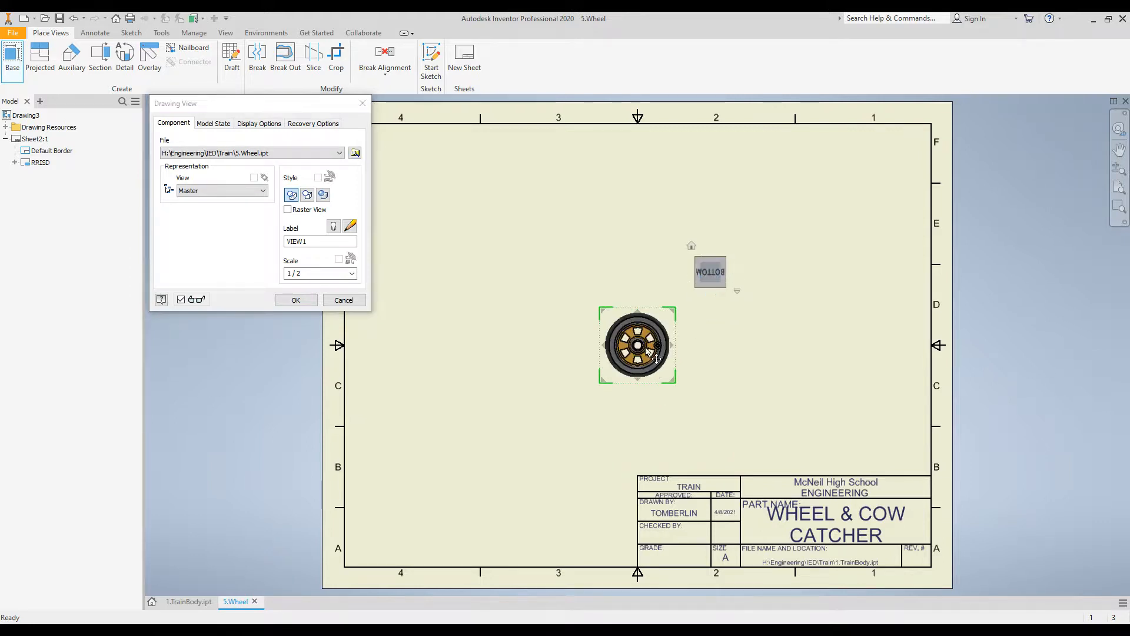
pyautogui.click(728, 243)
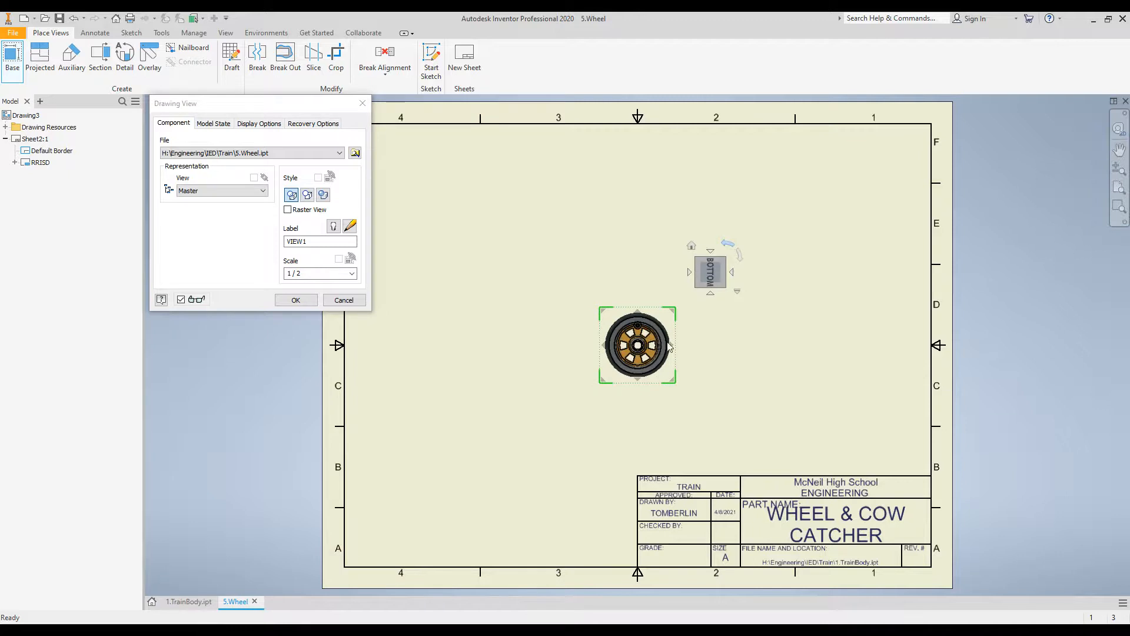
# Place the wheel's base view in the lower-left area of the sheet at 1:1 scale.
pyautogui.moveTo(641, 347); pyautogui.dragTo(453, 430)
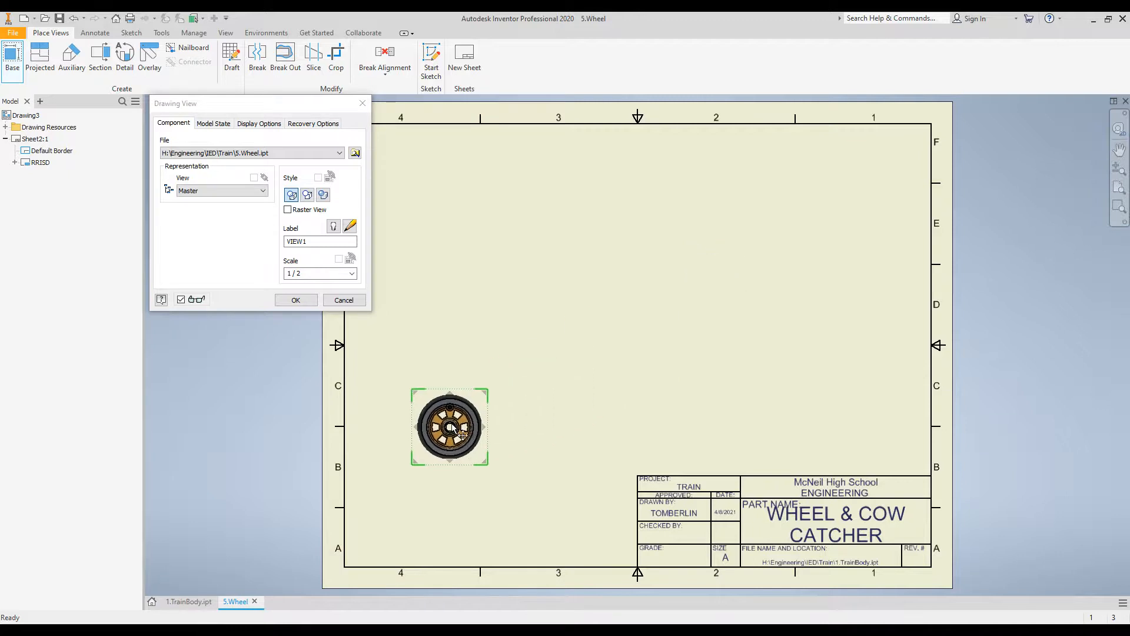
pyautogui.click(346, 274)
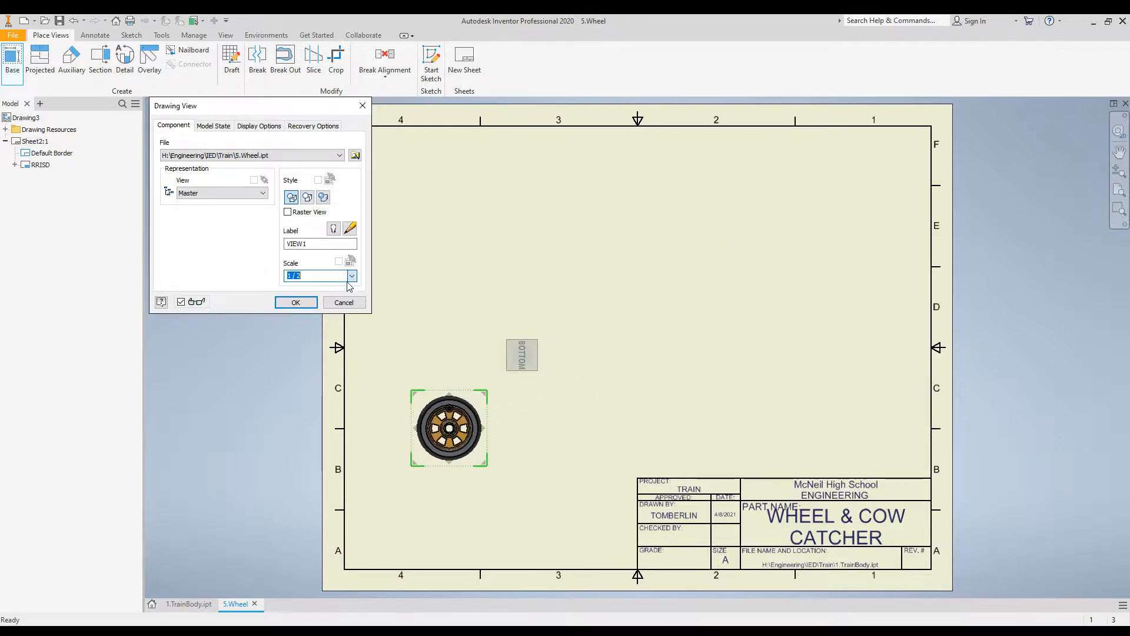
pyautogui.click(334, 305)
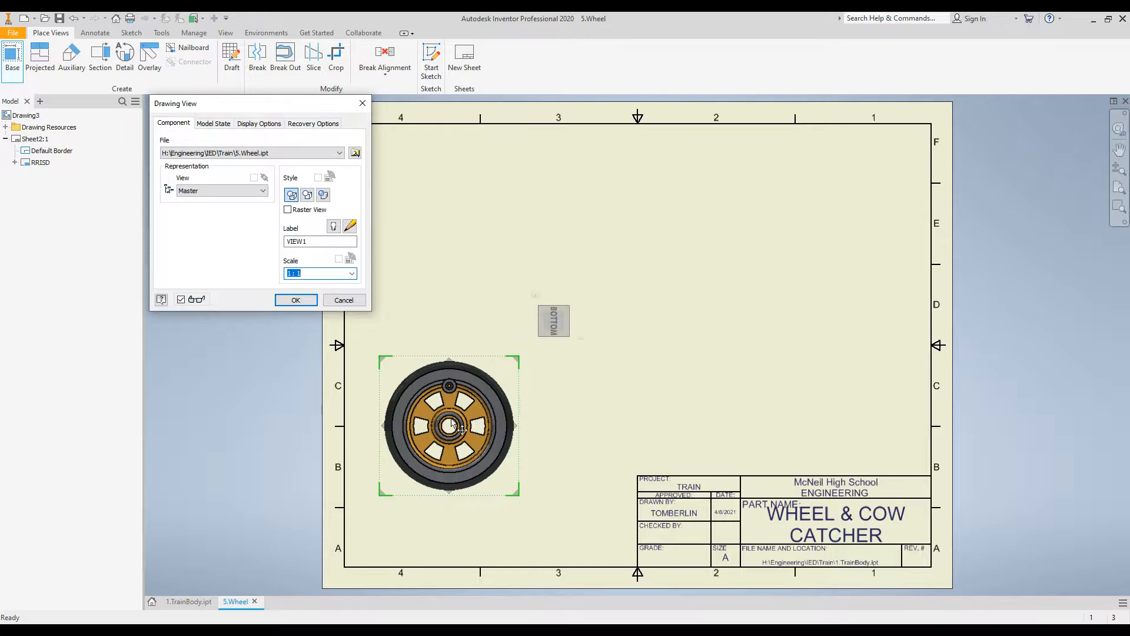
pyautogui.click(294, 301)
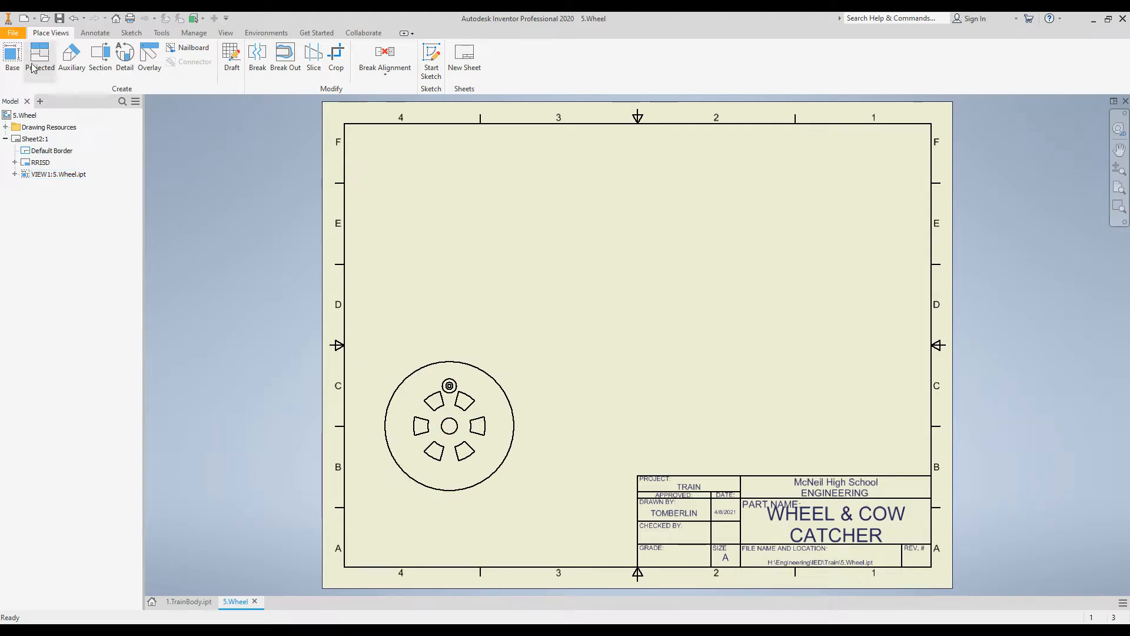
# Create a section view to the wheel's right, cutting from above the peg down to the centre and out to the right.
pyautogui.click(103, 59)
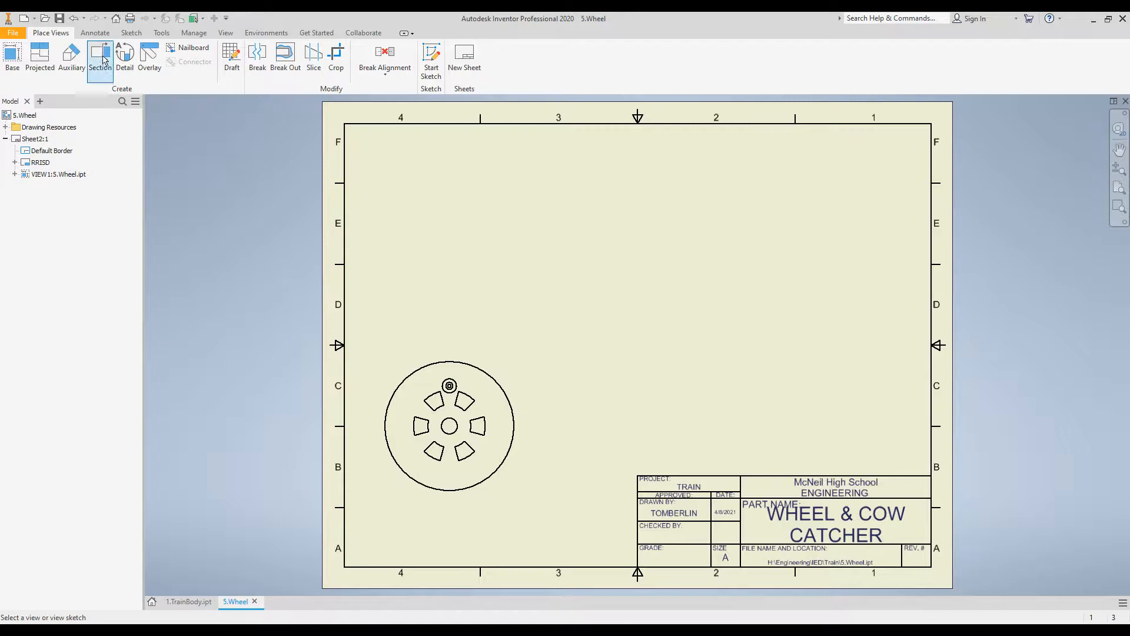
pyautogui.click(421, 368)
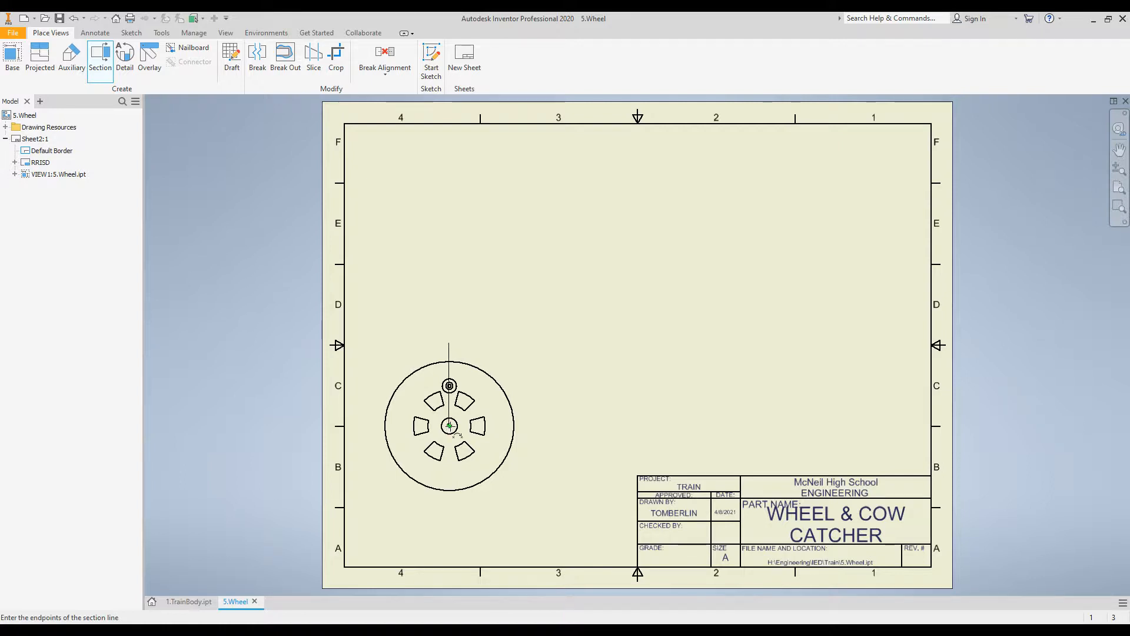
pyautogui.click(450, 426)
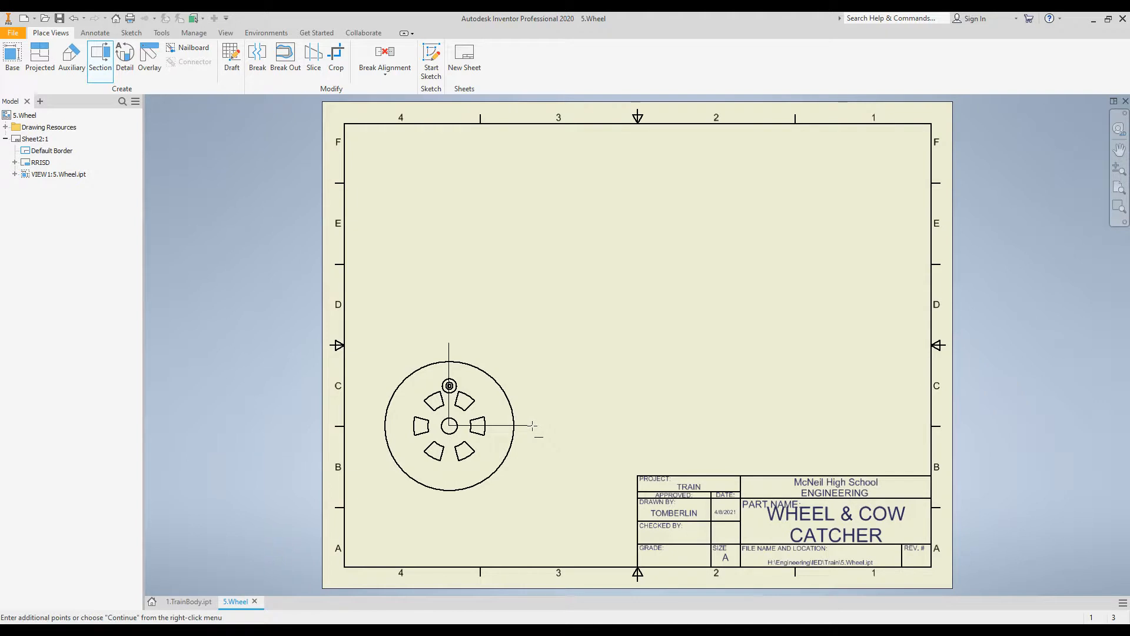
pyautogui.rightClick(534, 430)
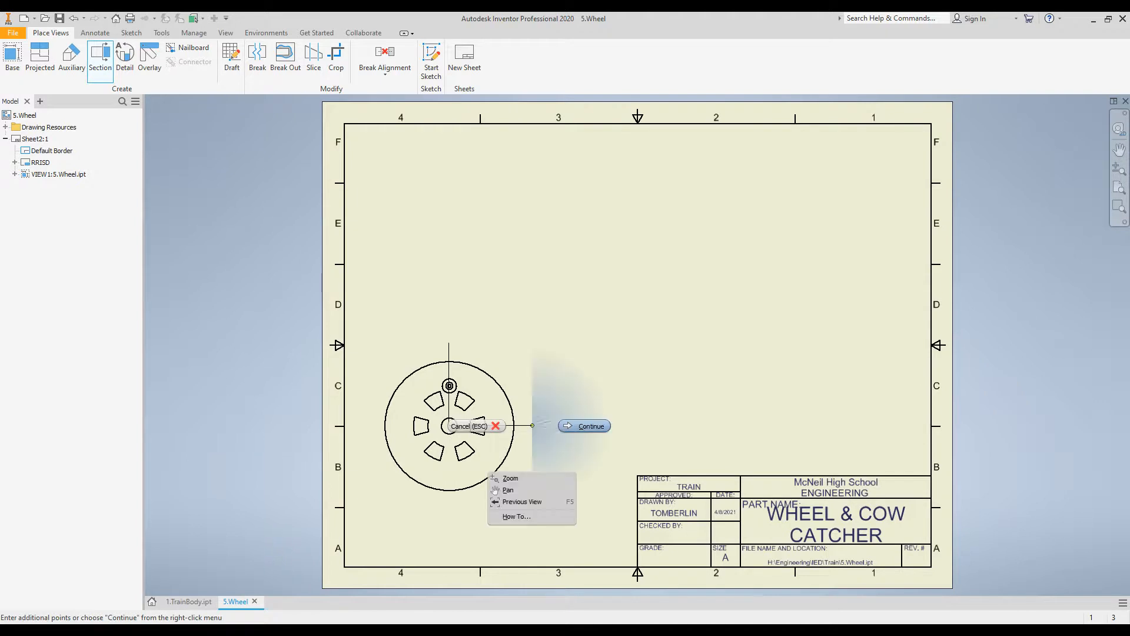
pyautogui.click(584, 425)
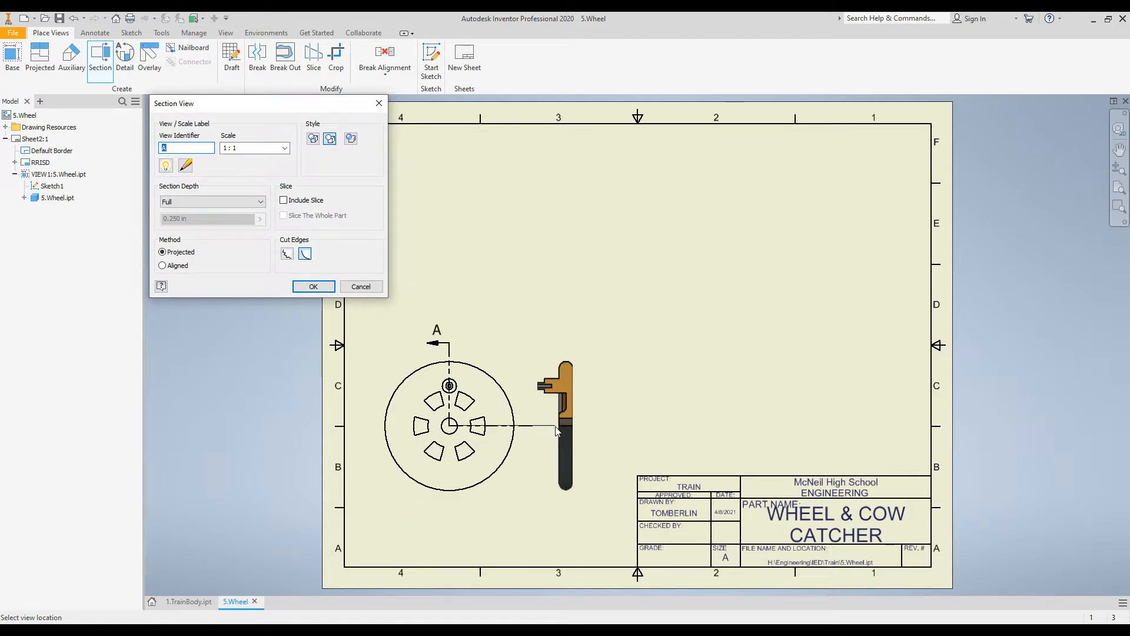
pyautogui.click(556, 431)
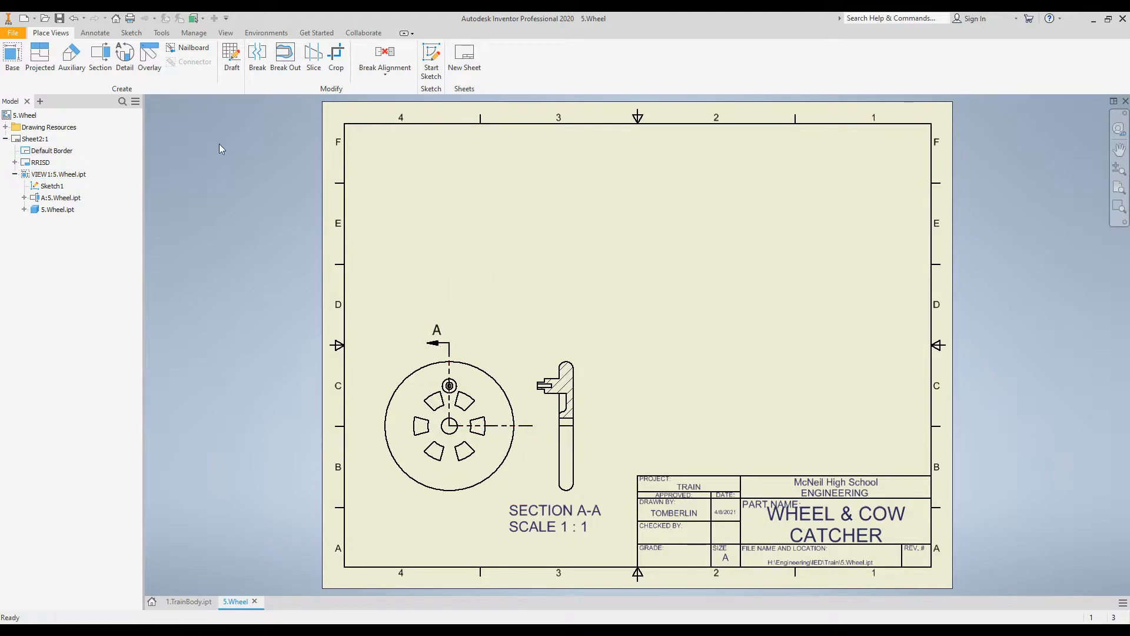
# Create a 2:1 detail view with a circular fence around the wheel's peg and place it above the base view.
pyautogui.click(125, 58)
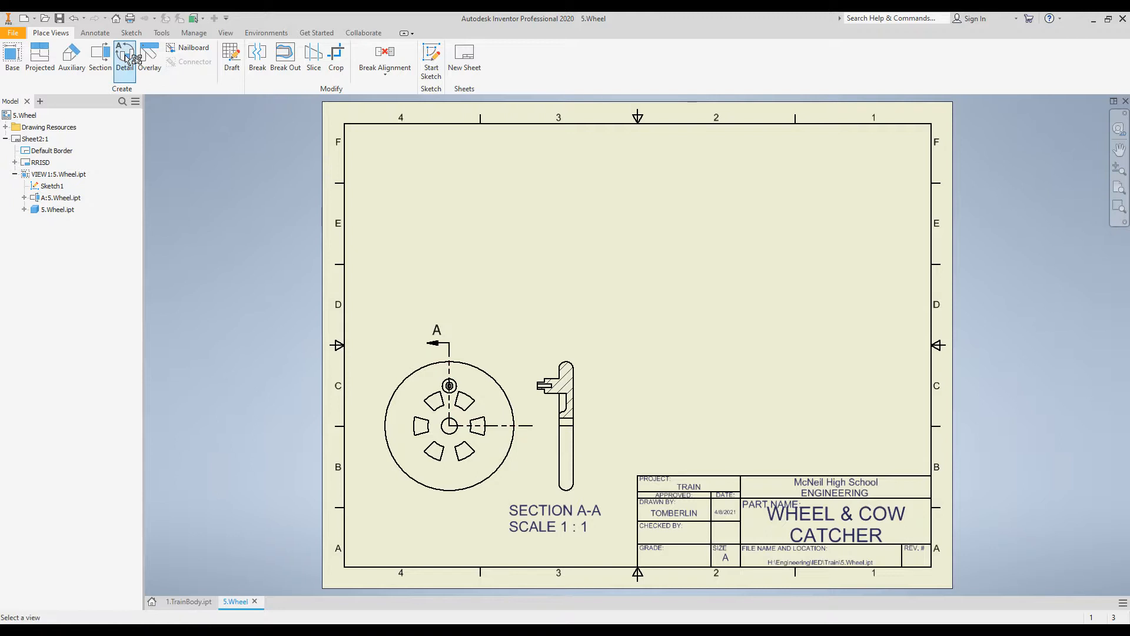
pyautogui.click(487, 361)
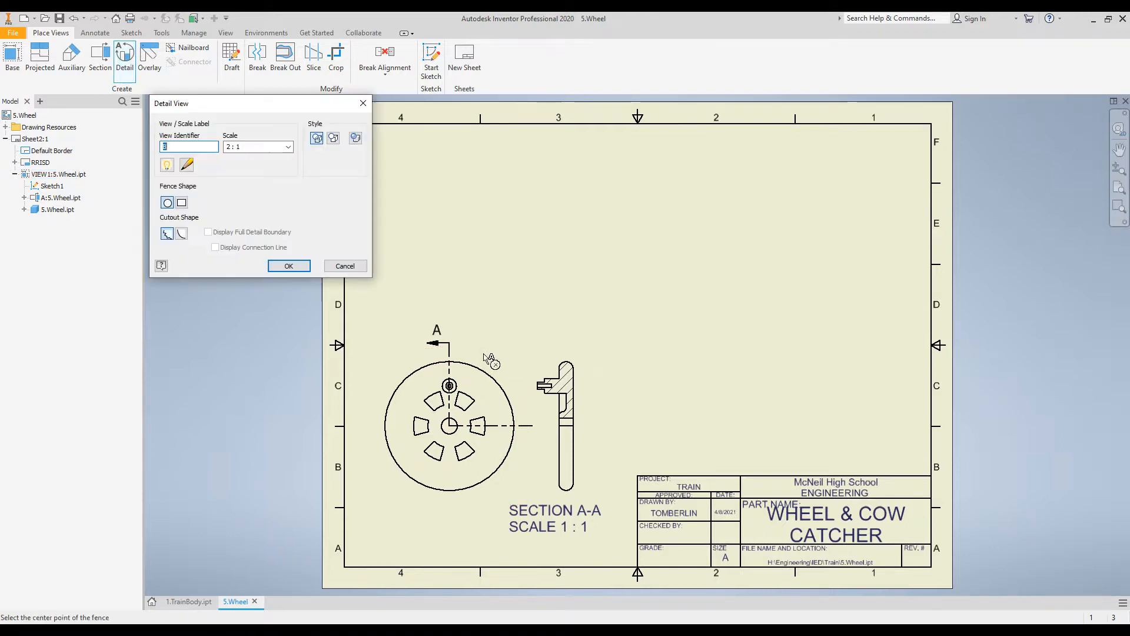
pyautogui.click(450, 385)
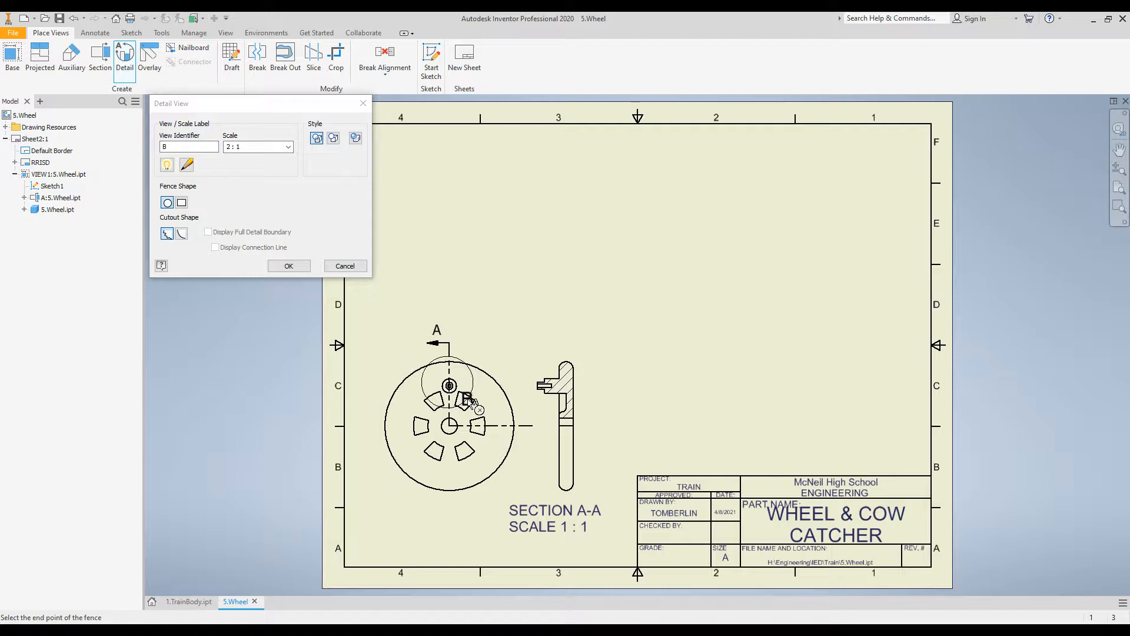
pyautogui.click(470, 401)
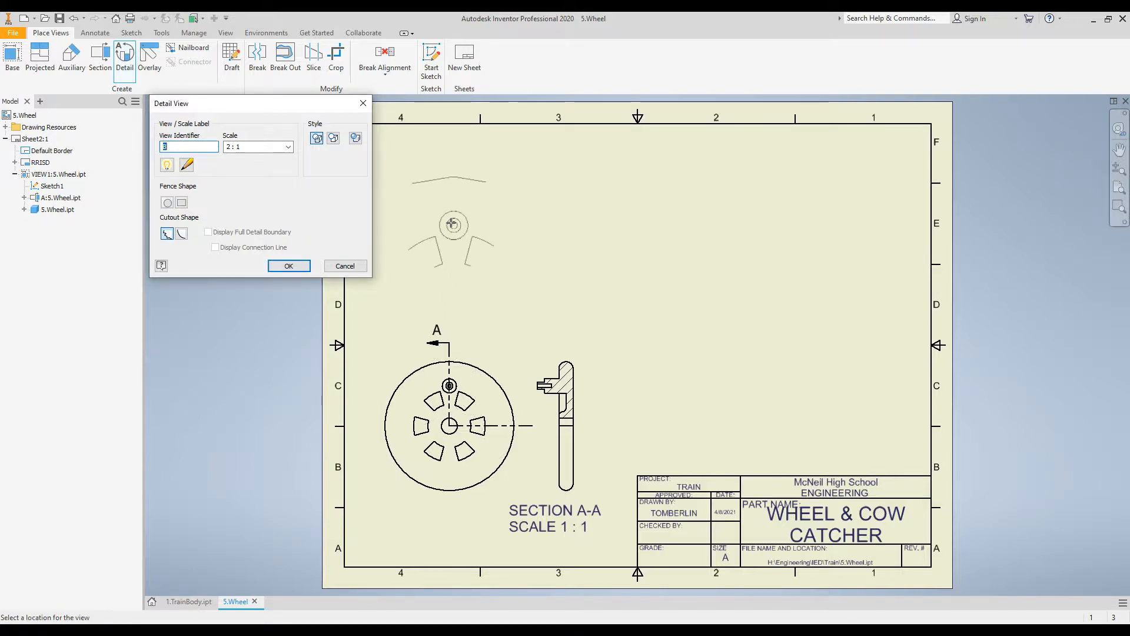
pyautogui.click(452, 223)
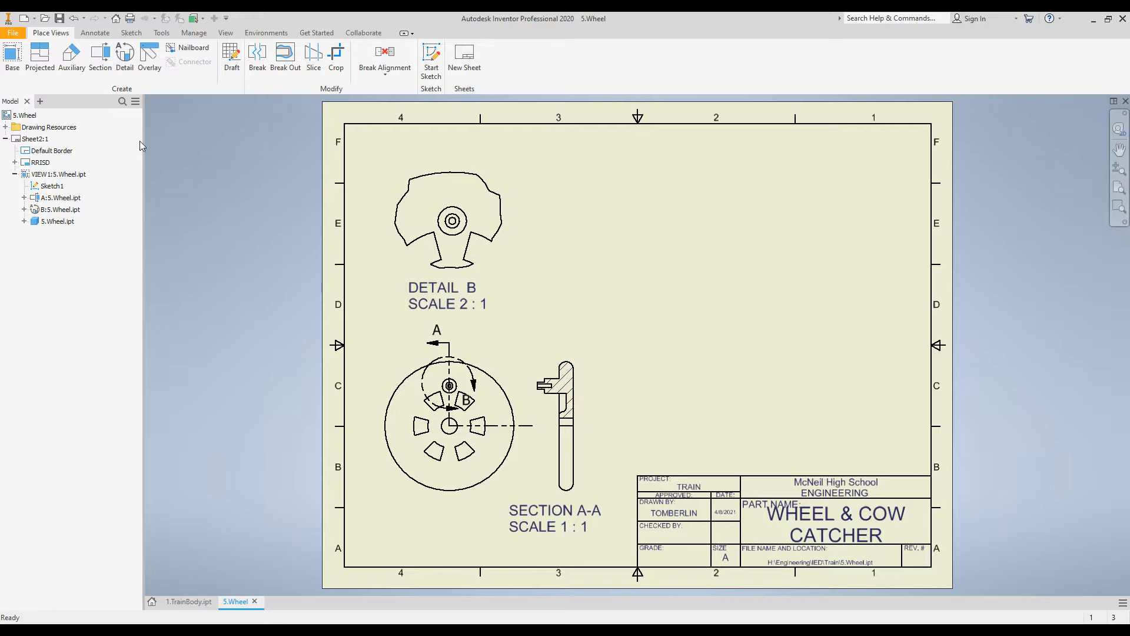
# Project an isometric view from the wheel's section view and position it beside the detail view, above the section.
pyautogui.click(40, 59)
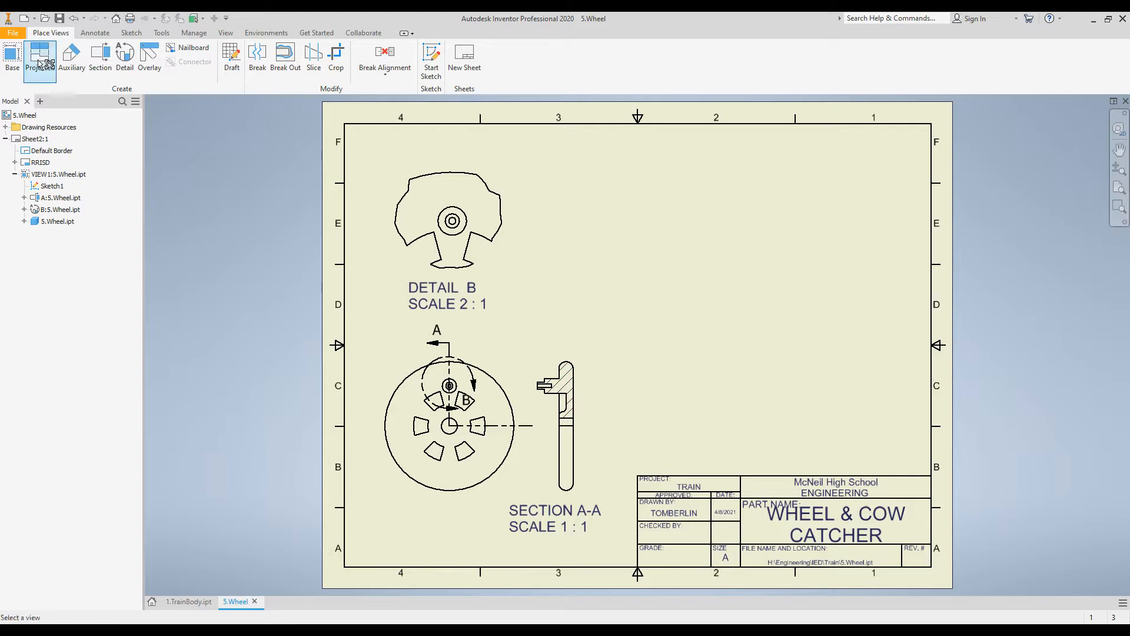
pyautogui.click(562, 352)
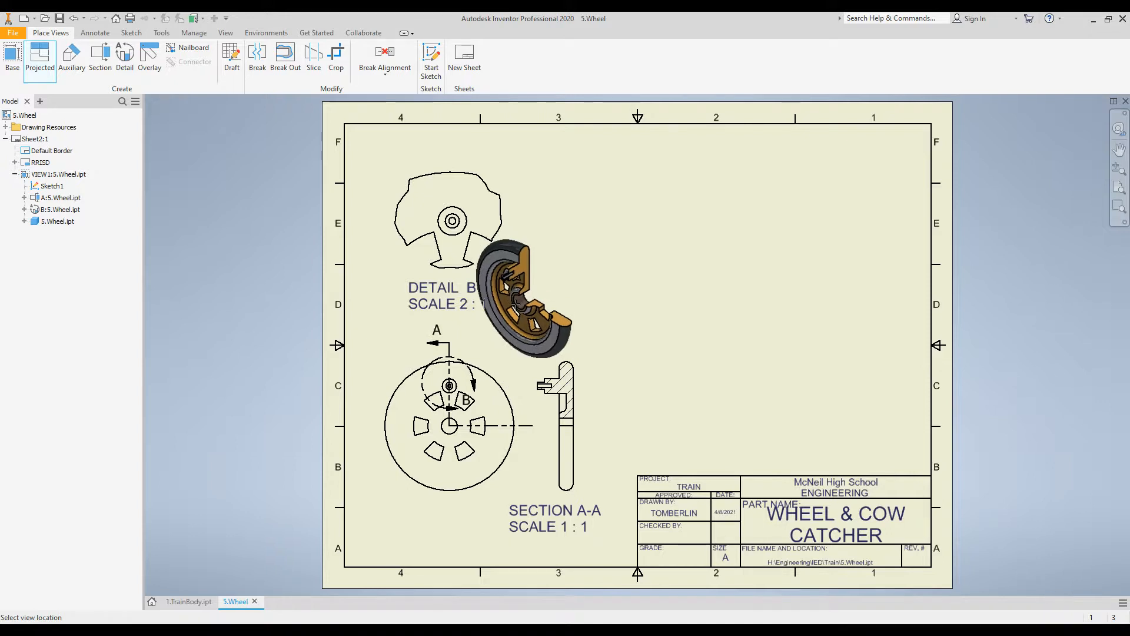
pyautogui.click(515, 304)
pyautogui.rightClick(517, 309)
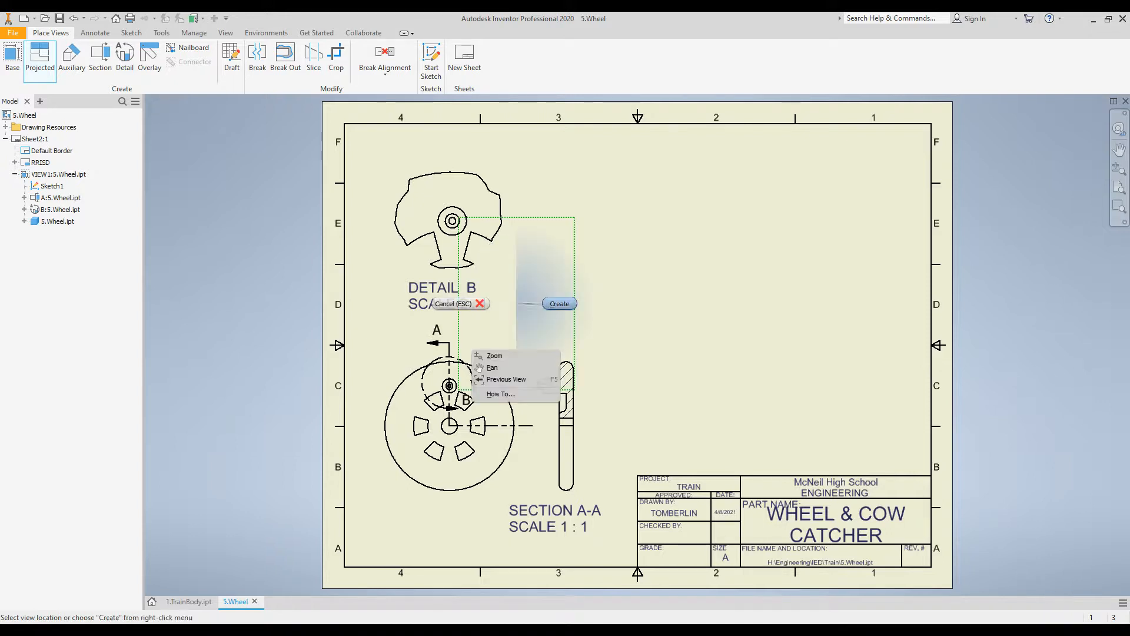
pyautogui.click(557, 306)
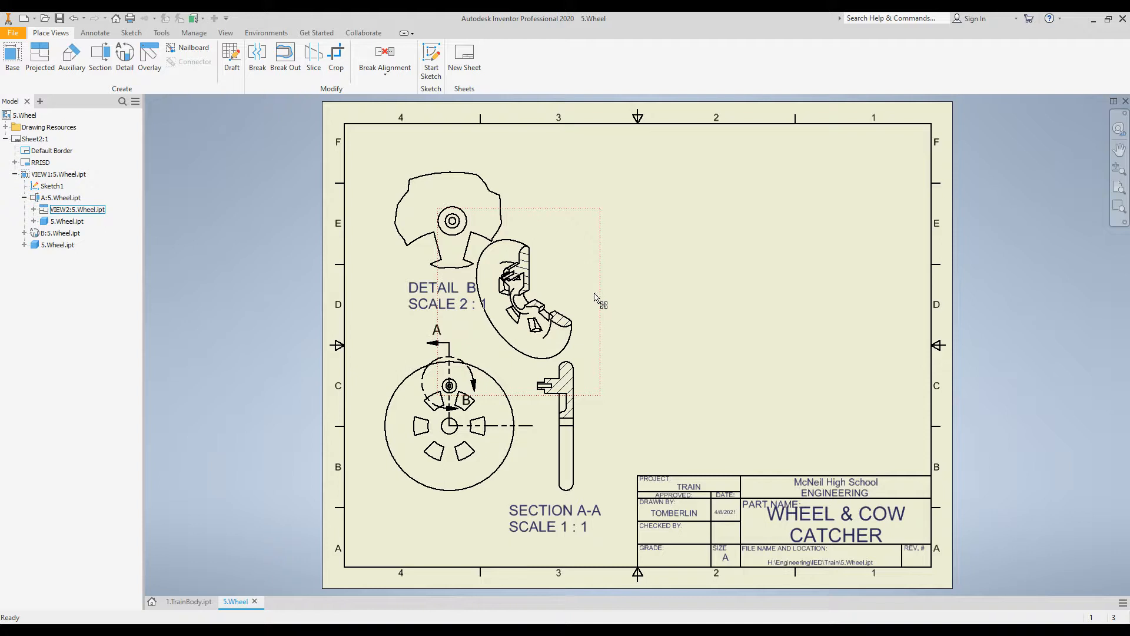
pyautogui.moveTo(600, 298); pyautogui.dragTo(655, 258)
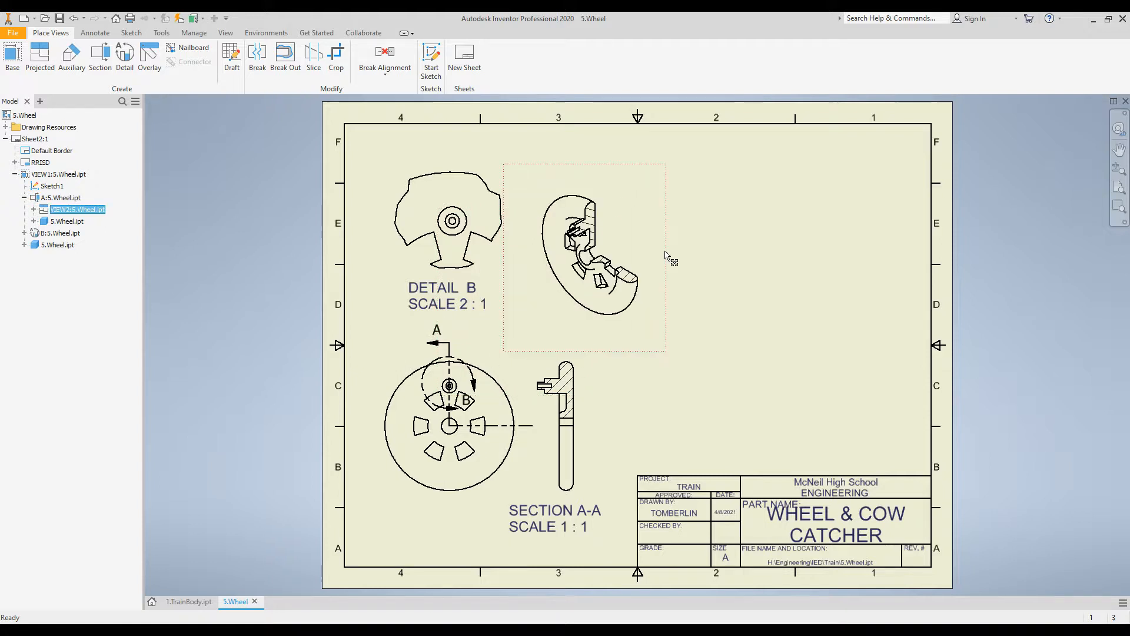
pyautogui.moveTo(657, 257); pyautogui.dragTo(648, 259)
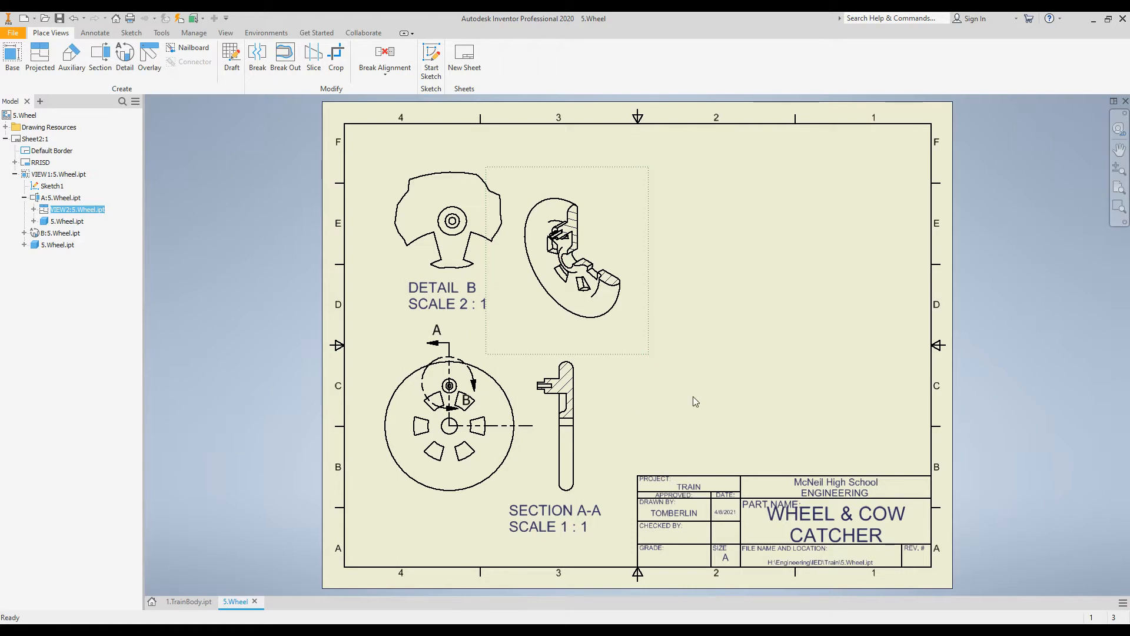
# Start a new base view on the sheet using the part file 9.CowCatcher.ipt.
pyautogui.click(11, 59)
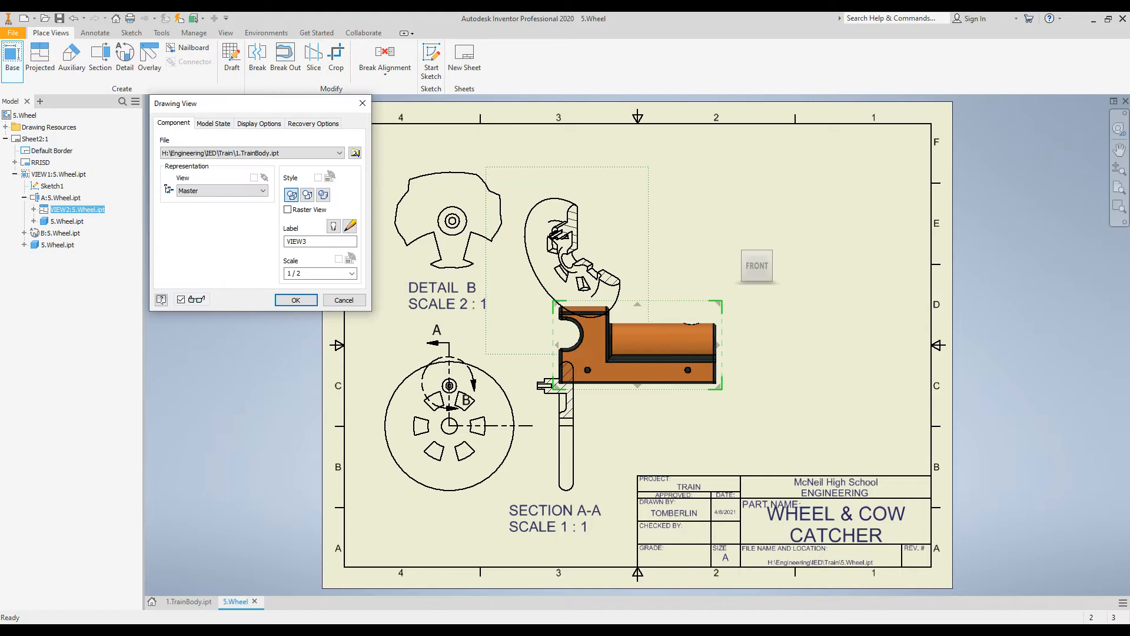
pyautogui.click(355, 153)
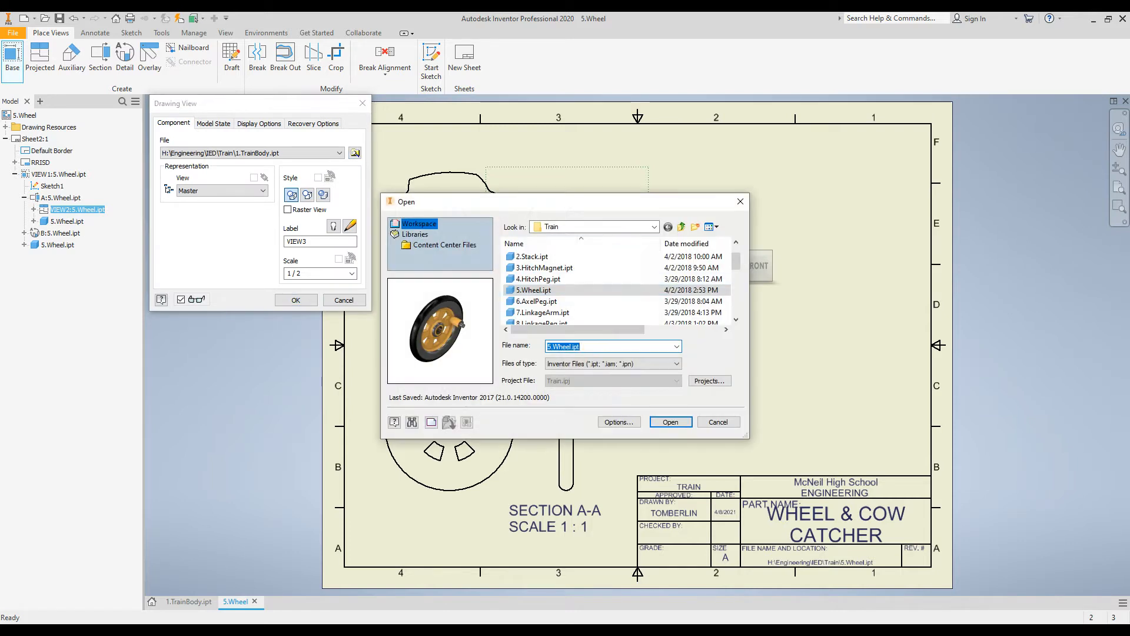
pyautogui.scroll(-1, 537, 288)
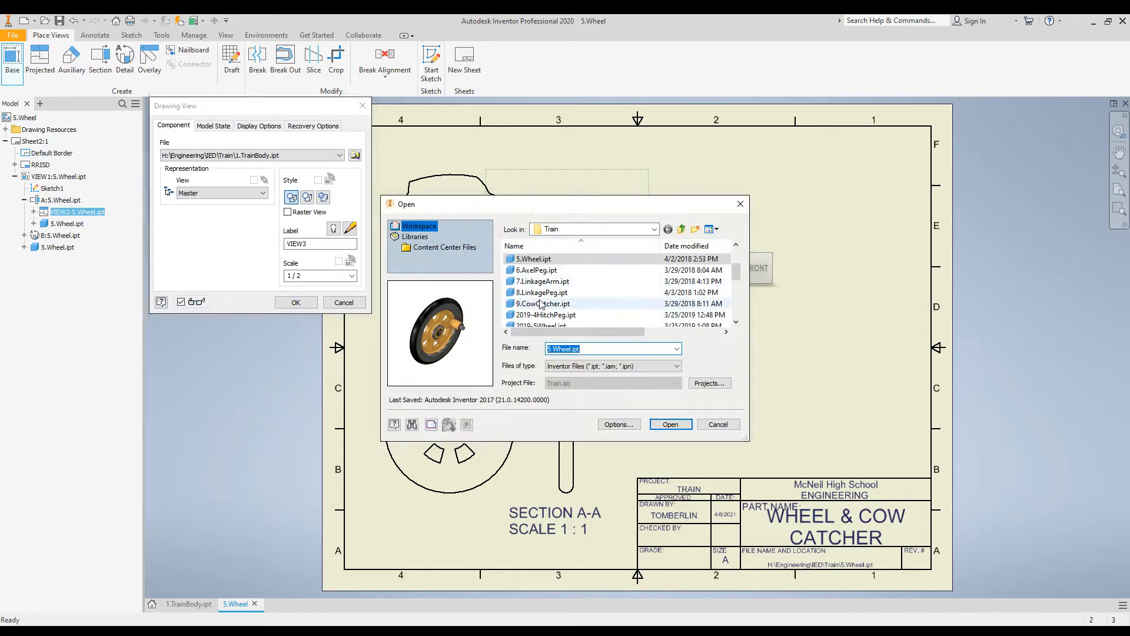
pyautogui.click(538, 302)
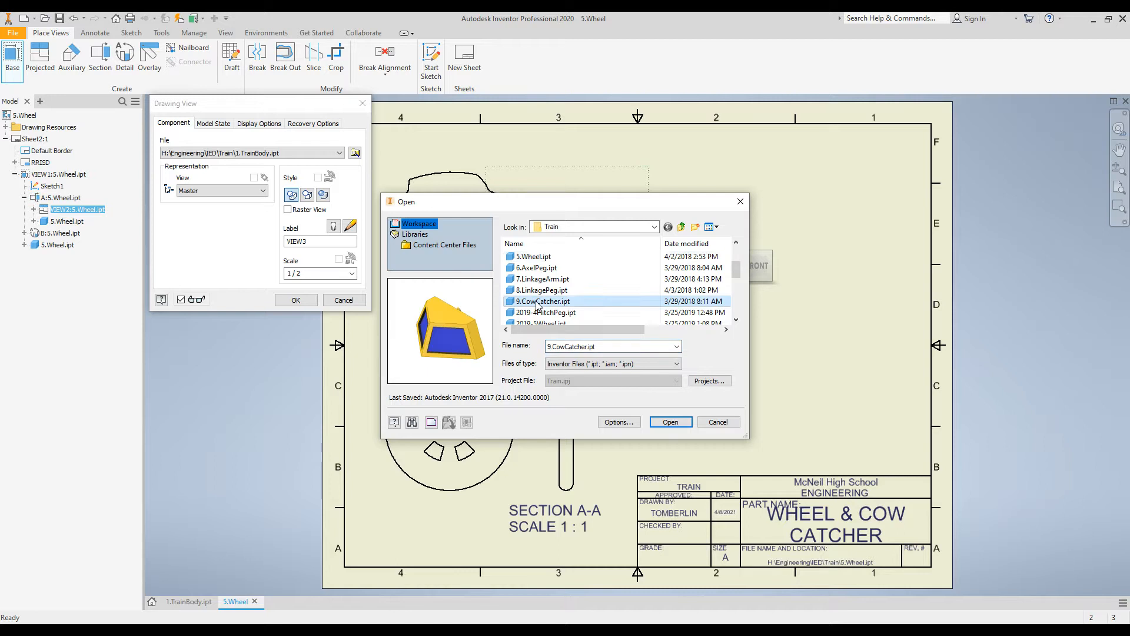
pyautogui.click(671, 422)
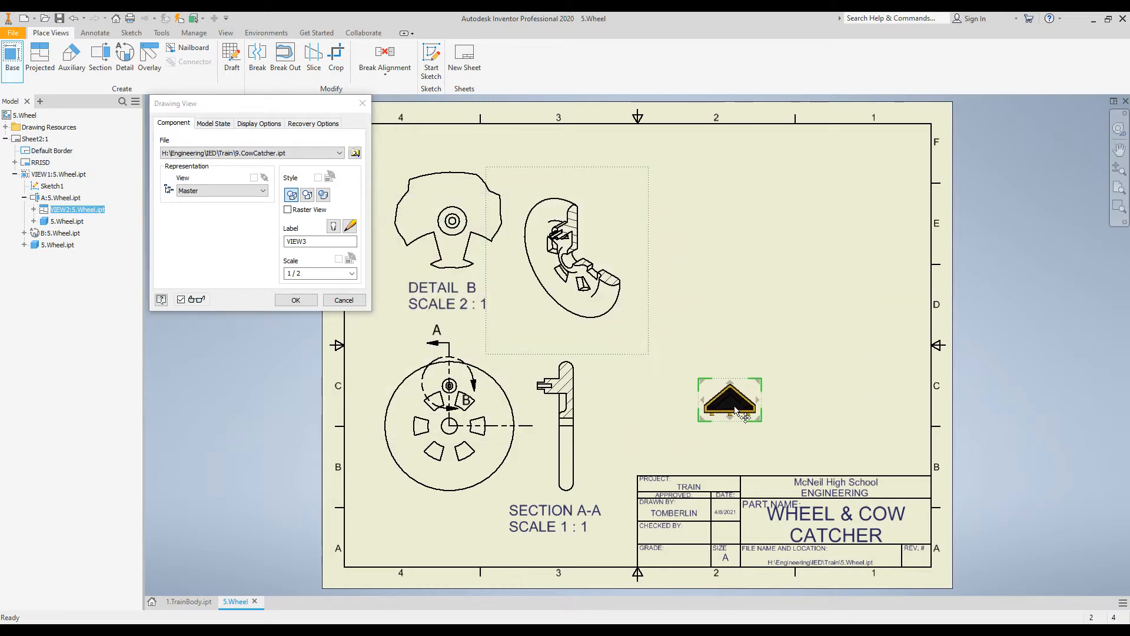
# Orient the cow catcher's base view to Top, place it above the title block and set its scale to 1:1.
pyautogui.click(728, 402)
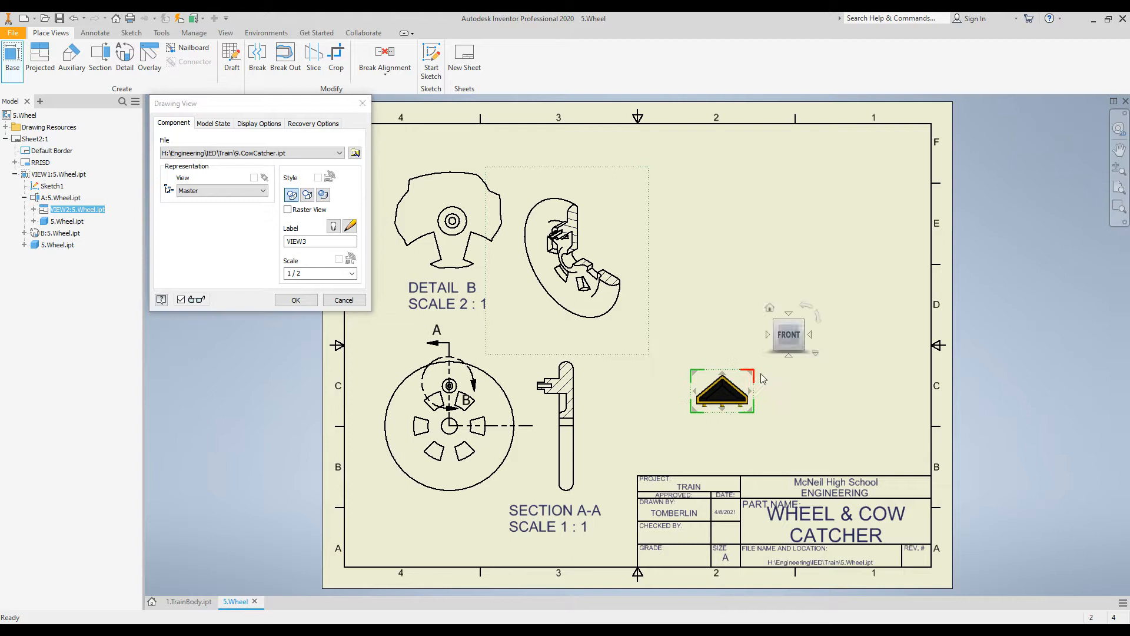
pyautogui.click(789, 355)
pyautogui.click(790, 355)
pyautogui.click(790, 356)
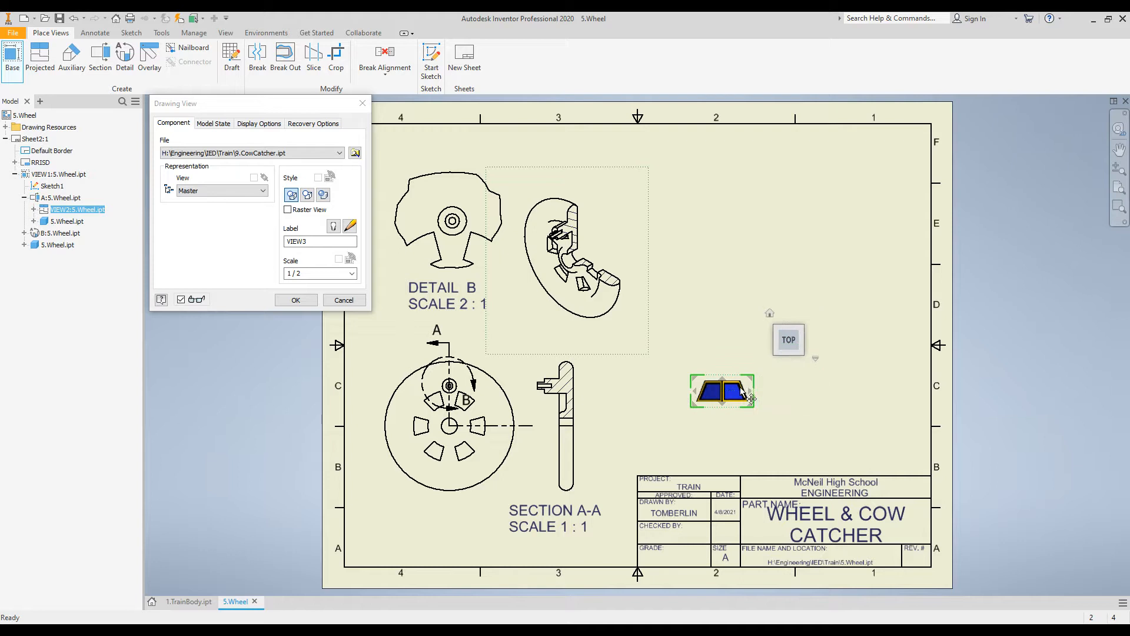
pyautogui.moveTo(737, 390); pyautogui.dragTo(504, 333)
pyautogui.click(344, 274)
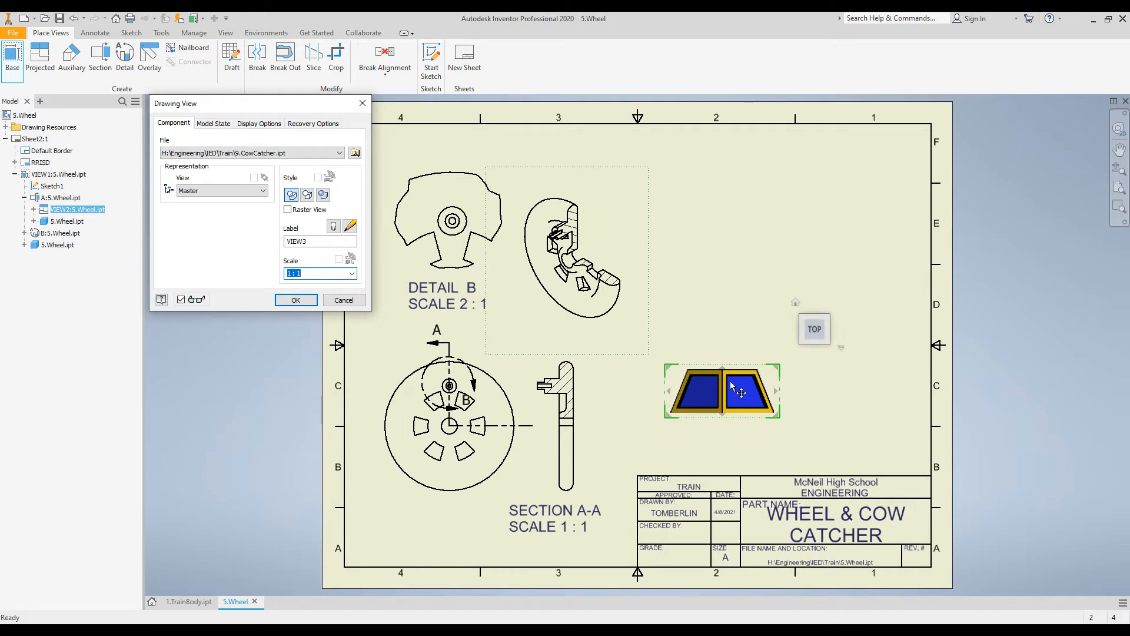
# Project a view above the cow catcher's base view, an isometric view diagonally up to the right and a side view to its right, and create them.
pyautogui.click(721, 204)
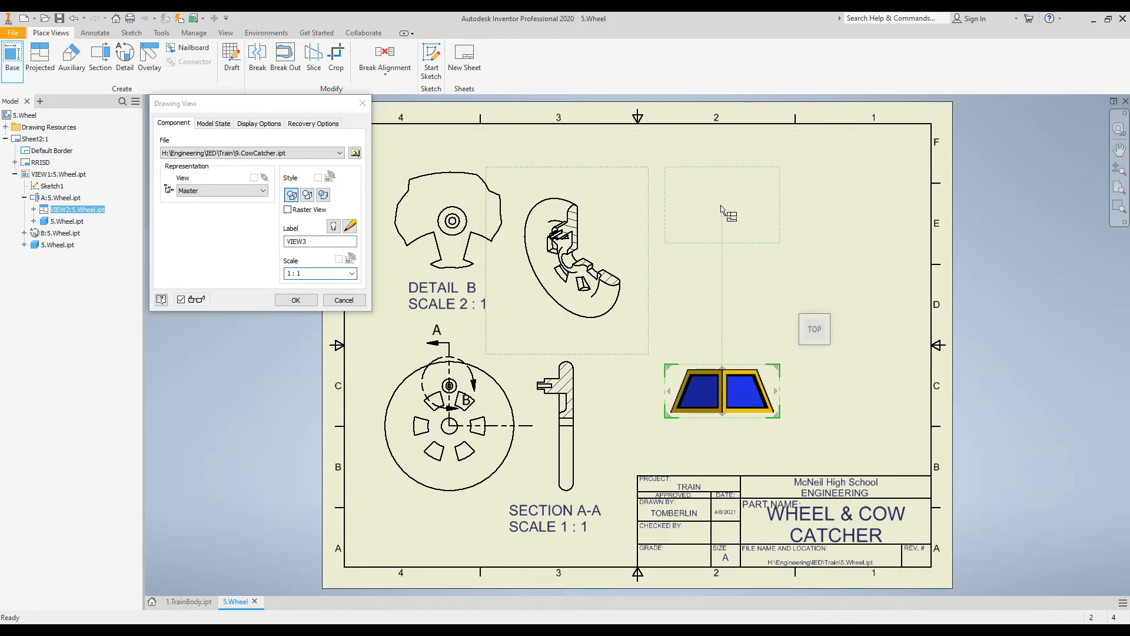
pyautogui.click(867, 206)
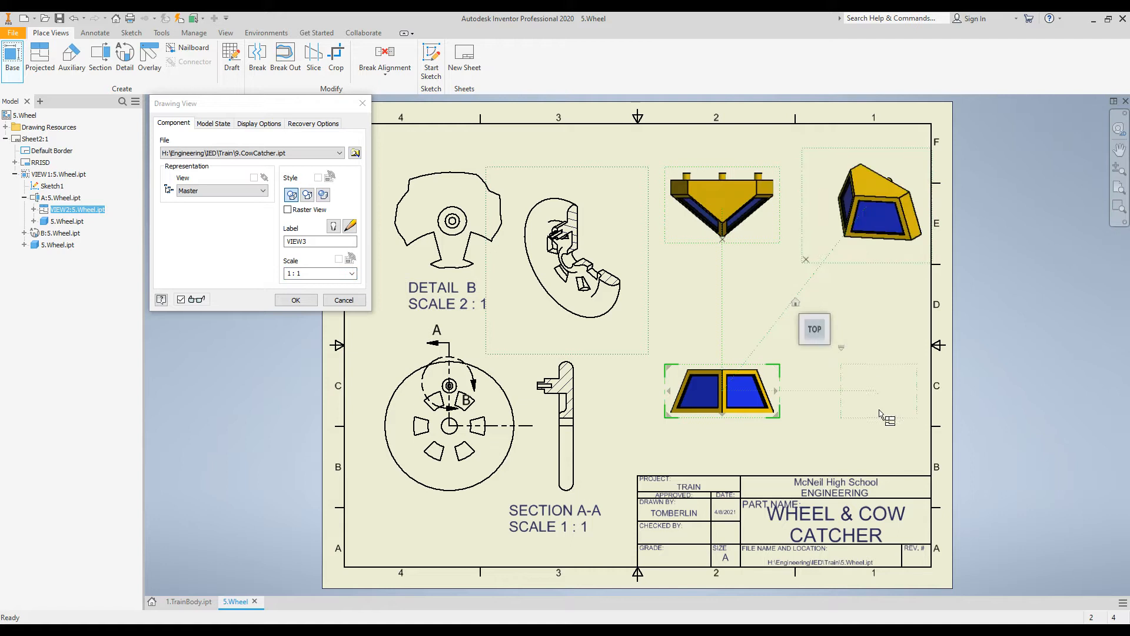
pyautogui.click(879, 410)
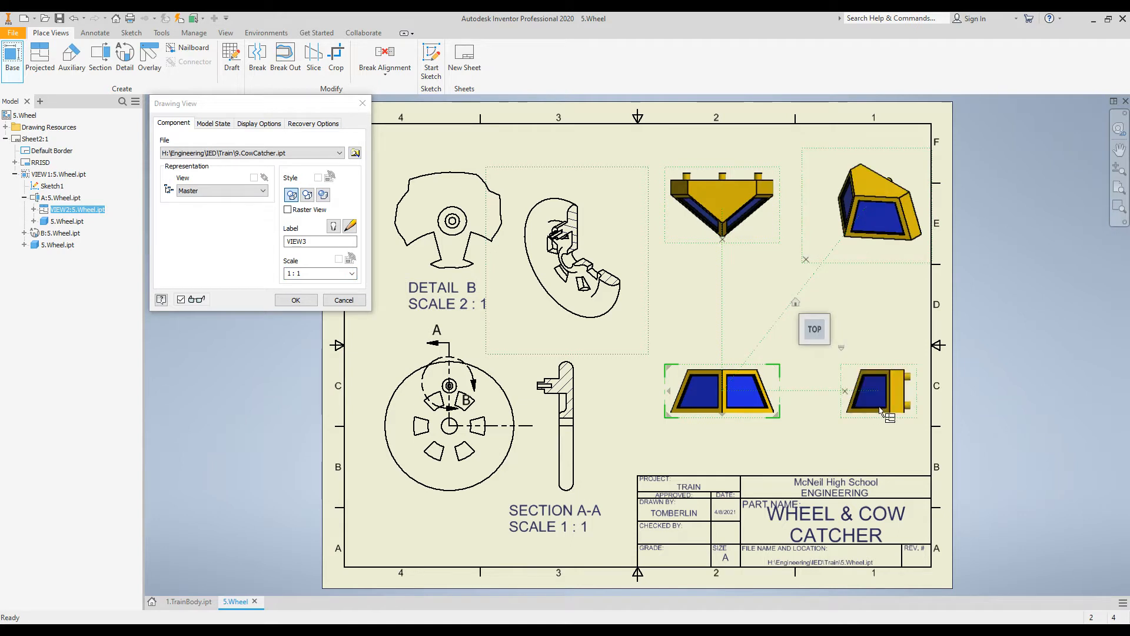
pyautogui.click(303, 303)
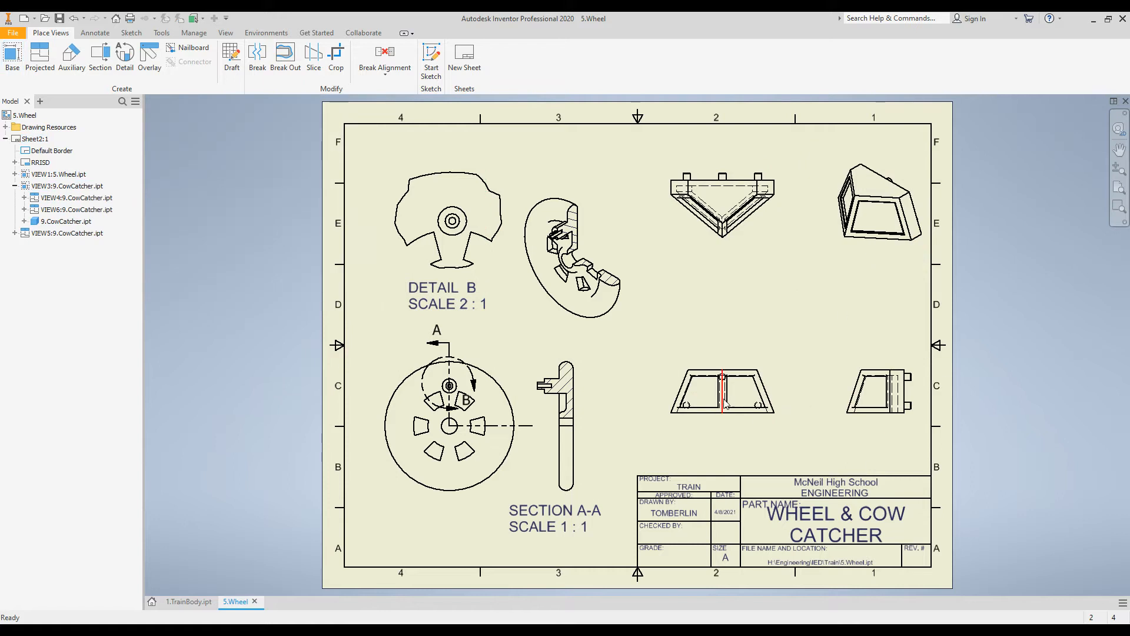
# Move the cow catcher's base view slightly down and left, and shift its side and isometric views left to even the spacing.
pyautogui.moveTo(732, 431)
pyautogui.mouseDown()
pyautogui.moveTo(668, 446)
pyautogui.moveTo(719, 446)
pyautogui.mouseUp()
pyautogui.moveTo(900, 375); pyautogui.dragTo(893, 375)
pyautogui.moveTo(892, 256); pyautogui.dragTo(873, 263)
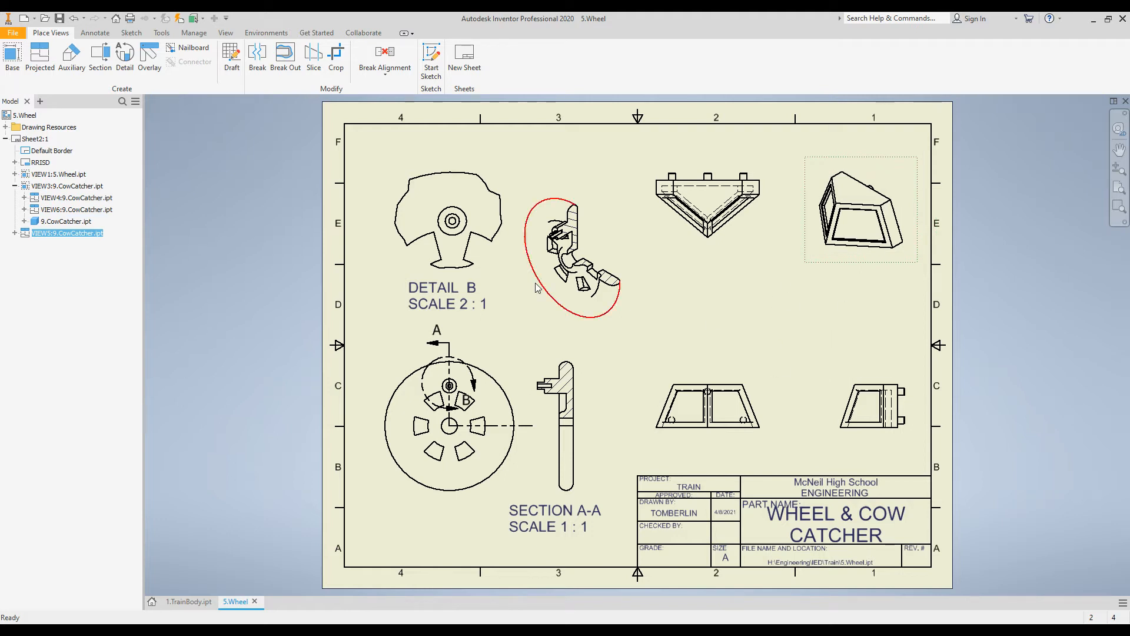
pyautogui.click(71, 54)
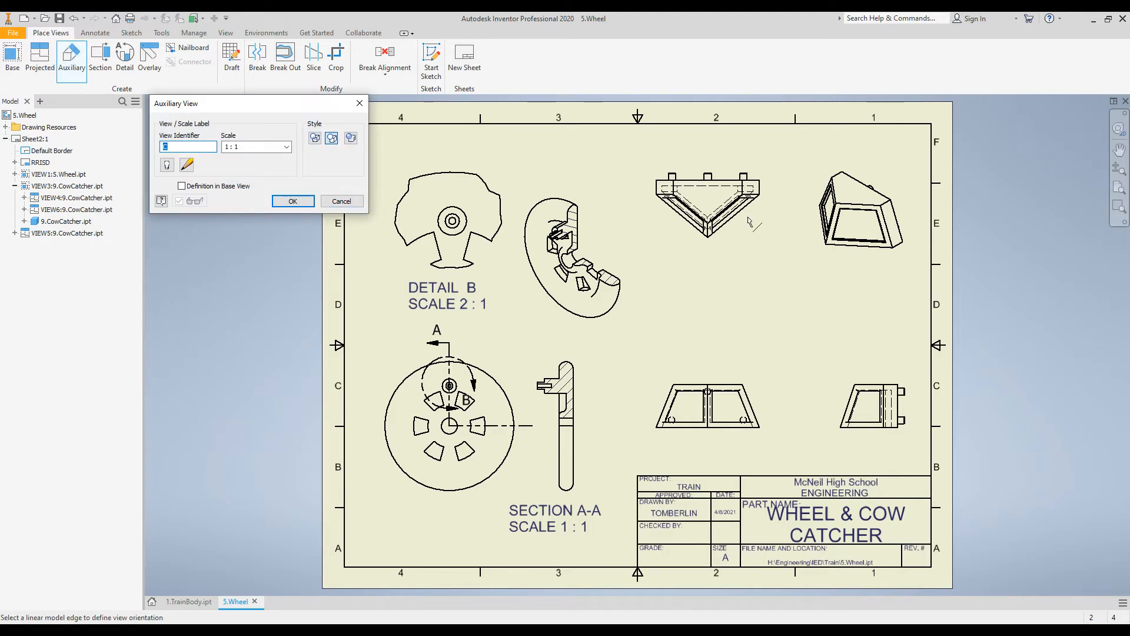
pyautogui.click(719, 205)
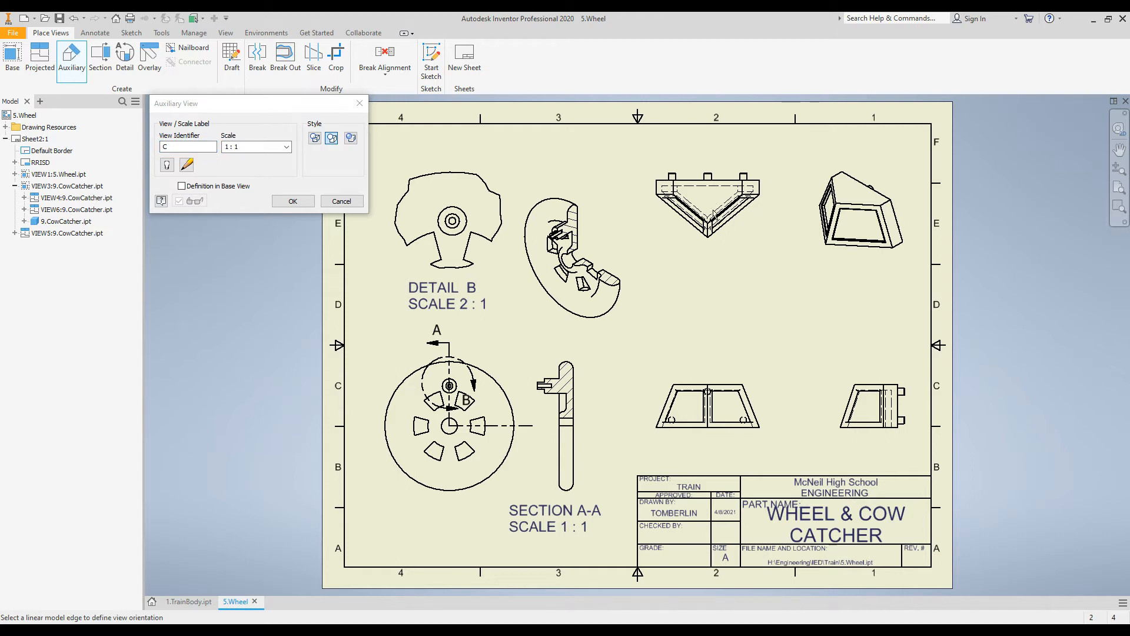
pyautogui.rightClick(728, 229)
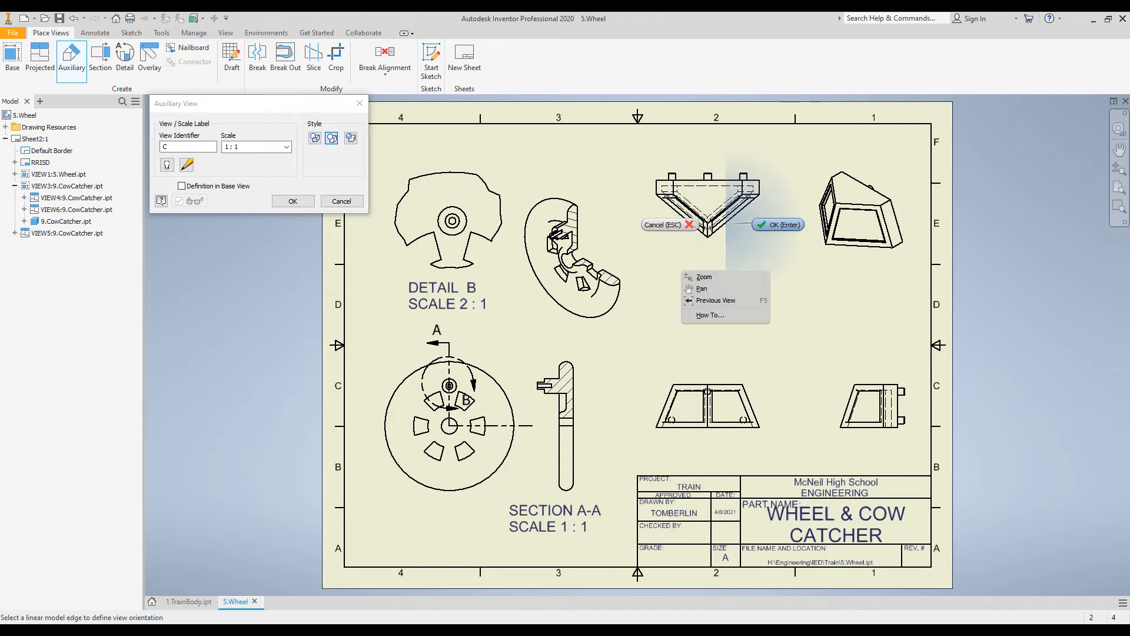
pyautogui.click(731, 223)
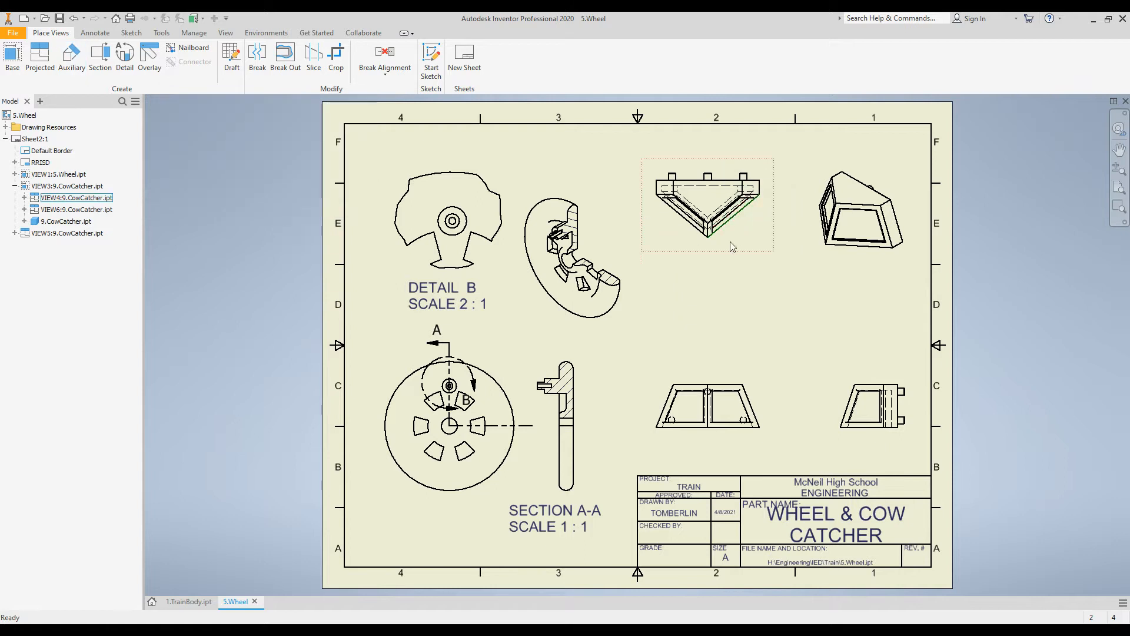
# Create a 1:1 auxiliary view from the slanted right edge of the cow catcher's upper view and place it diagonally below, right of that view.
pyautogui.click(72, 60)
pyautogui.click(730, 222)
pyautogui.click(730, 222)
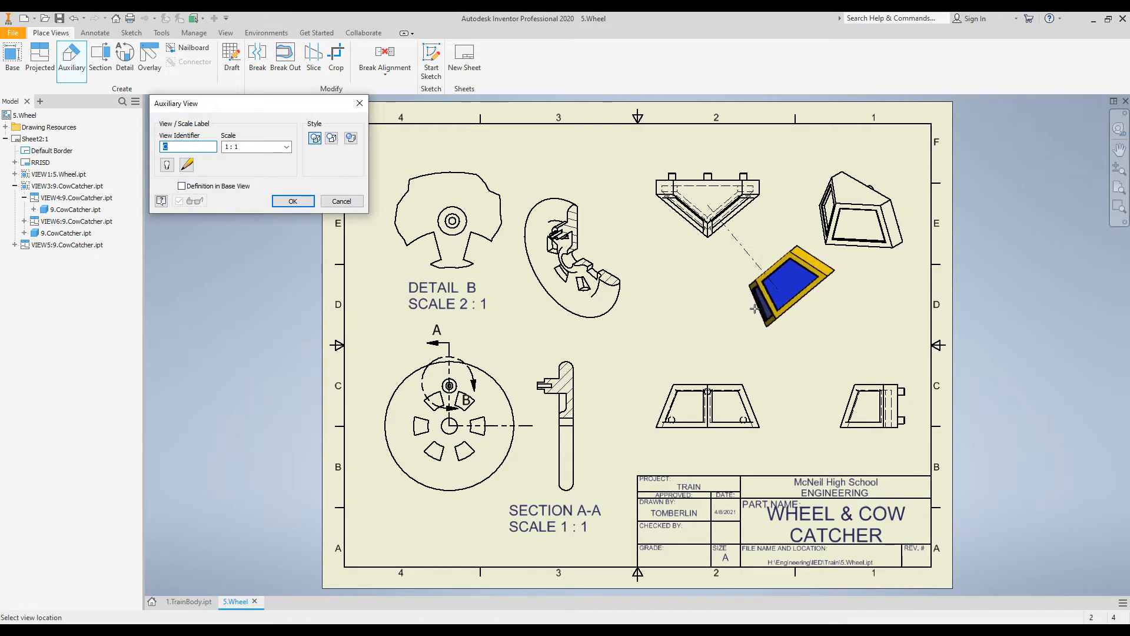
pyautogui.click(755, 309)
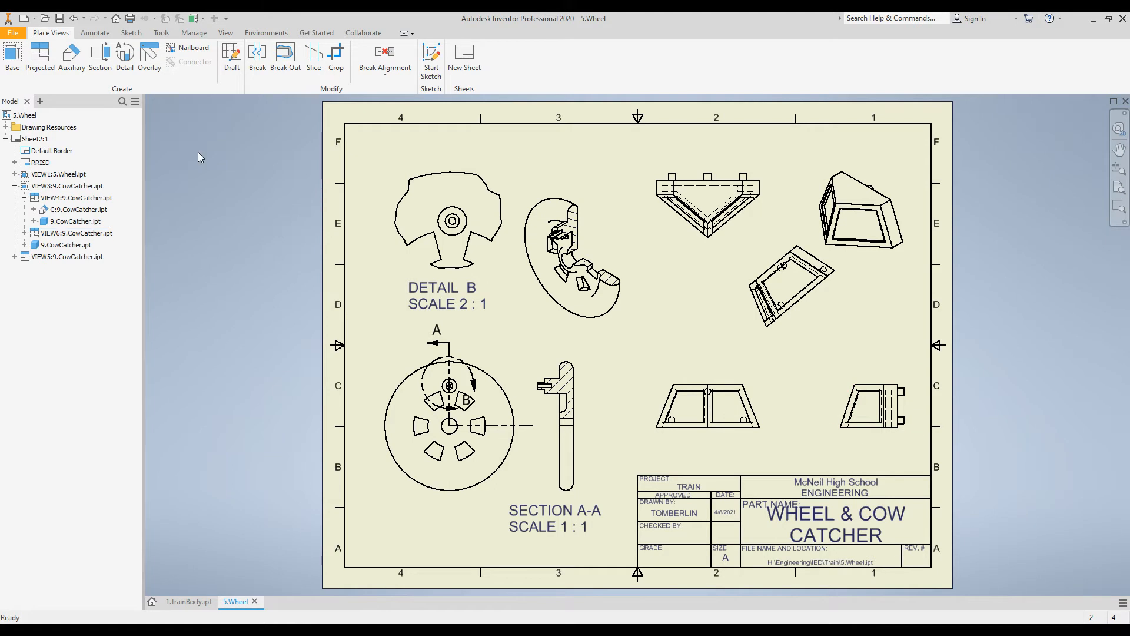
# Add the text note "PART 5 - WHEEL" below the wheel's base view.
pyautogui.click(96, 33)
pyautogui.click(228, 61)
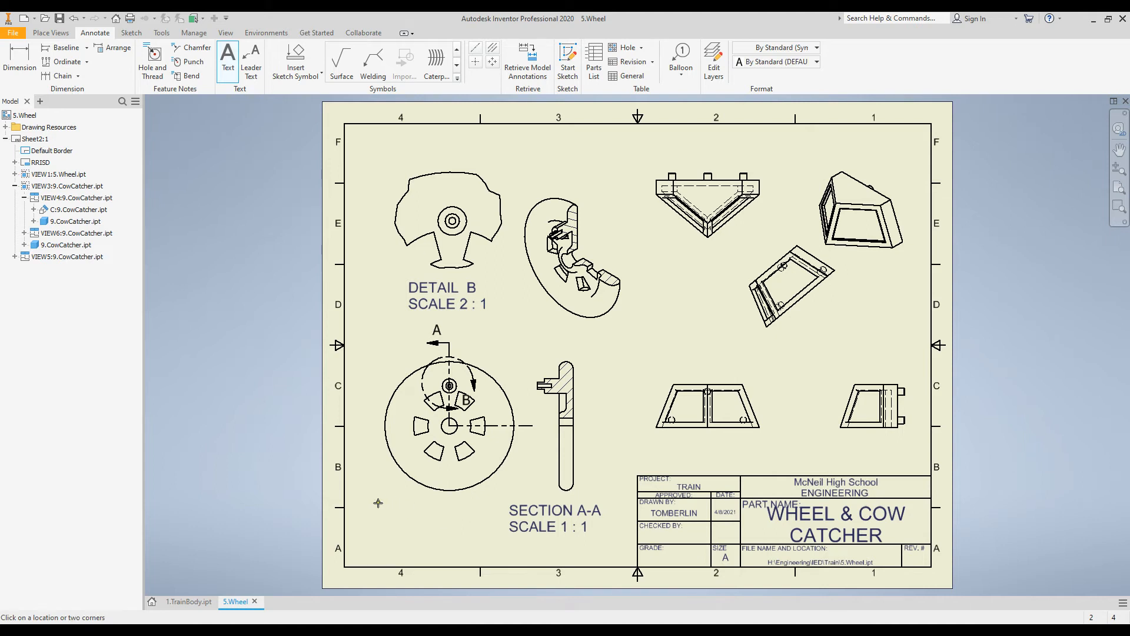
pyautogui.click(389, 518)
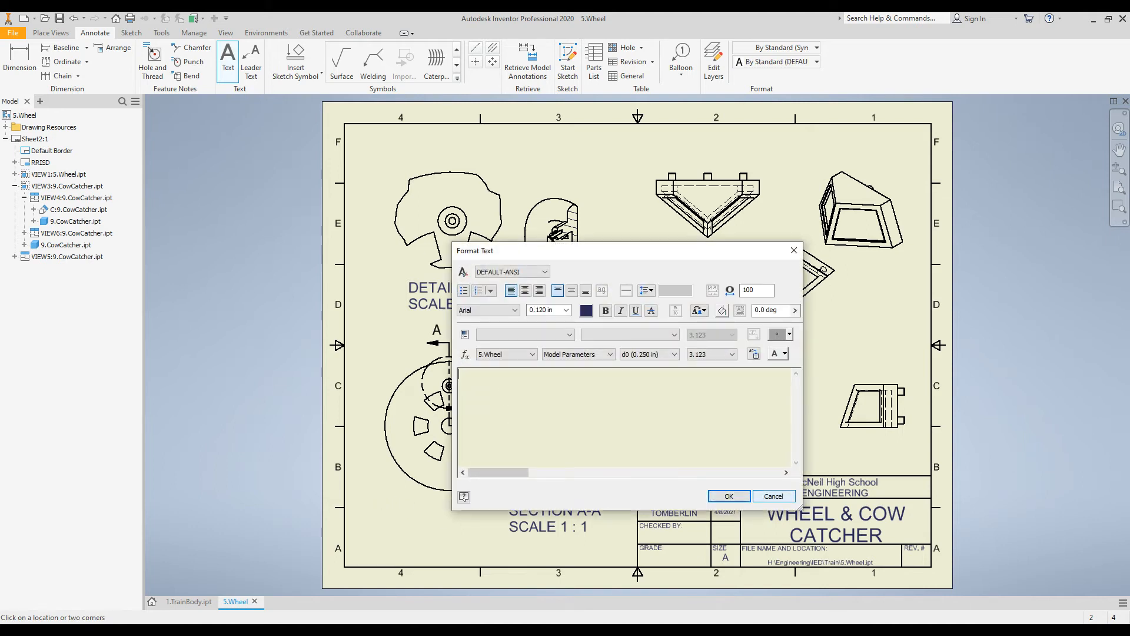
pyautogui.click(774, 496)
pyautogui.moveTo(388, 502); pyautogui.dragTo(492, 531)
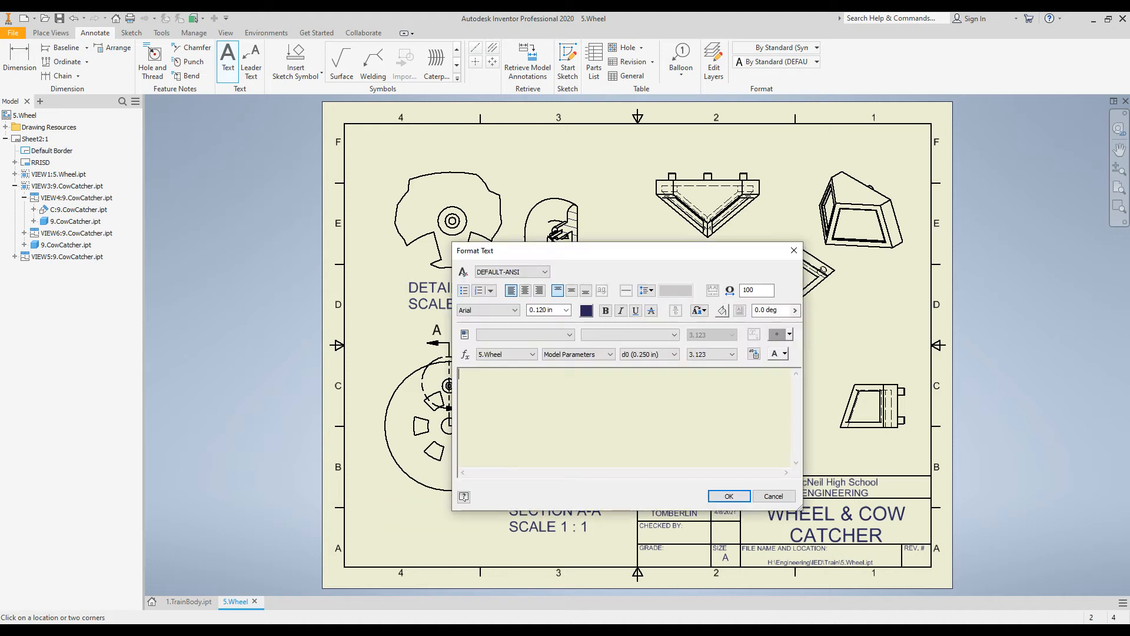
pyautogui.write('PART 5 - WHEEL')
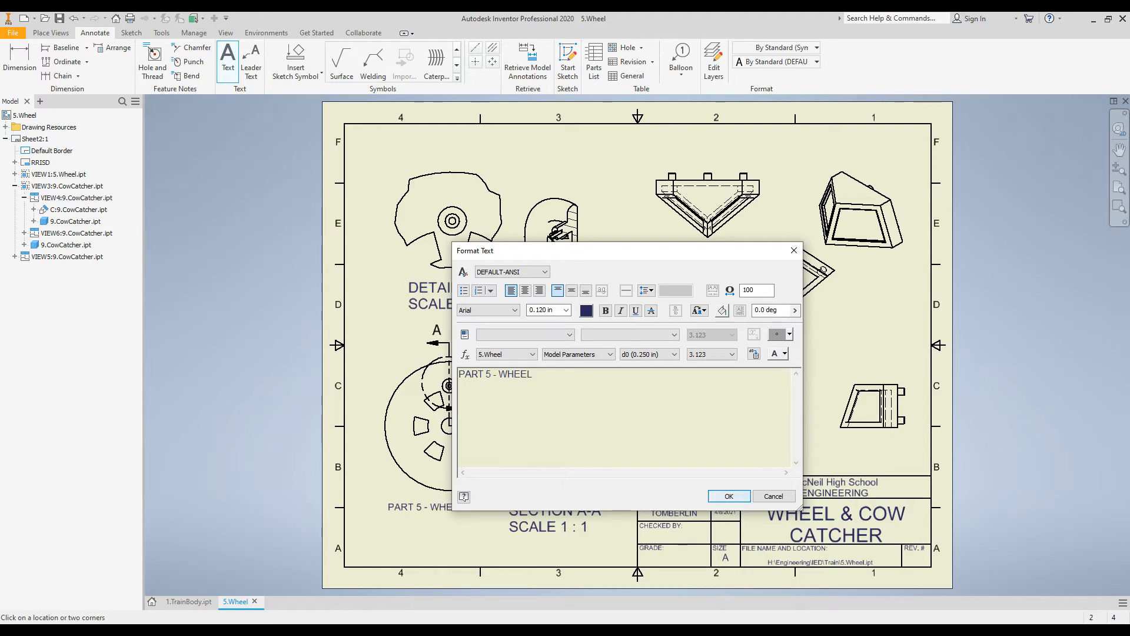
pyautogui.click(729, 496)
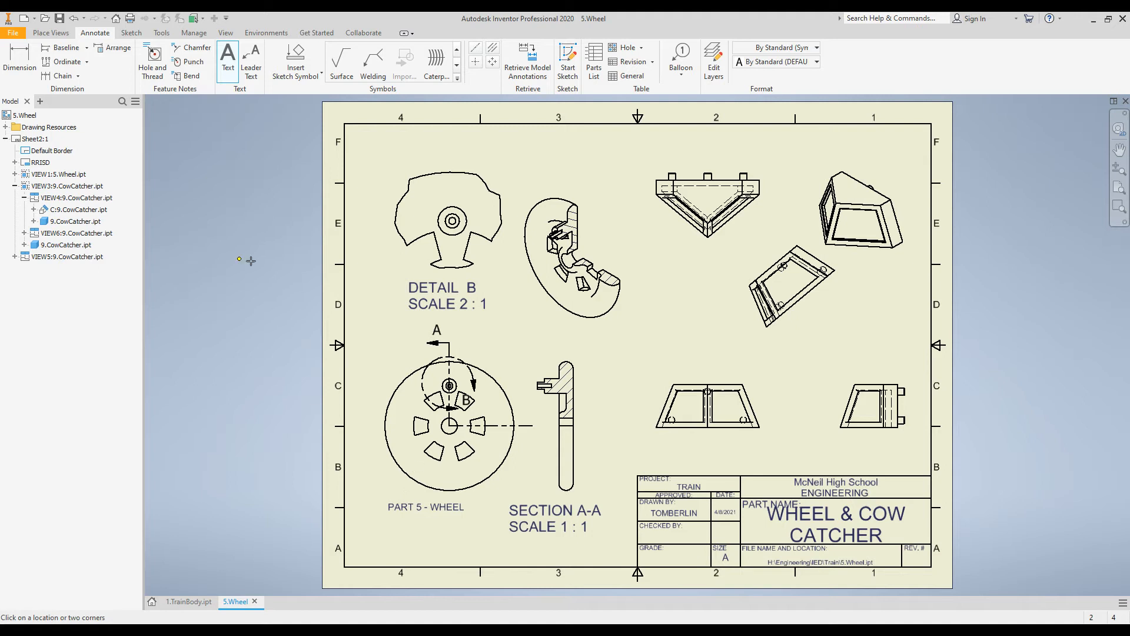
# Add the text note "PART 9 - COW CATCHER" between the cow catcher's lower views and the title block.
pyautogui.moveTo(745, 443)
pyautogui.mouseDown()
pyautogui.moveTo(757, 460)
pyautogui.moveTo(863, 466)
pyautogui.mouseUp()
pyautogui.write('PART ')
pyautogui.write('9 - COW')
pyautogui.write(' CATCHER')
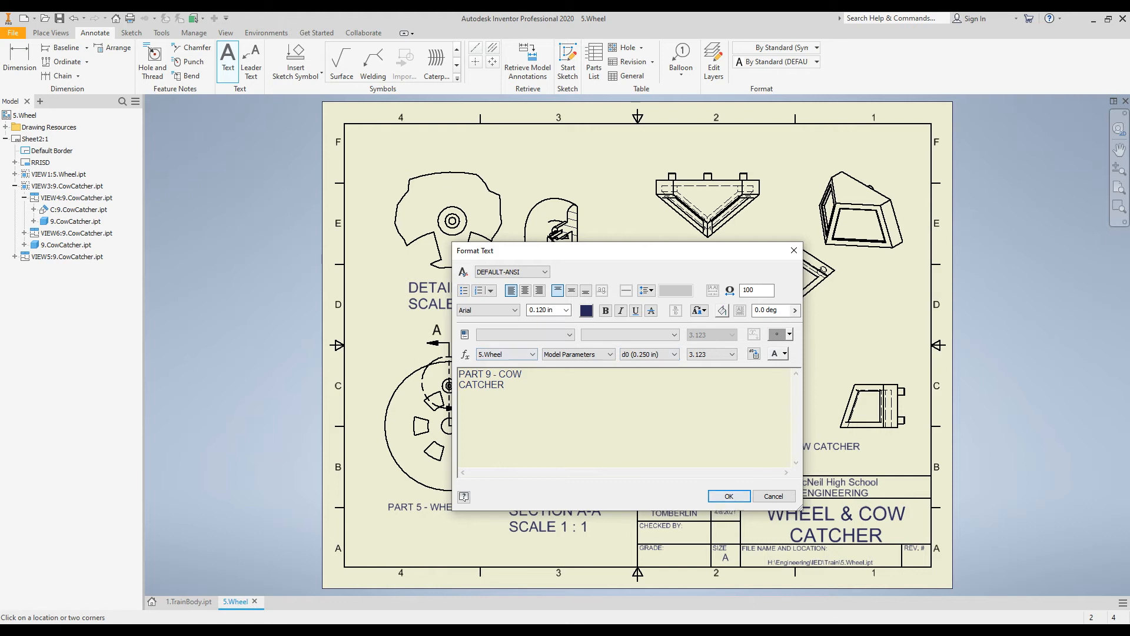
pyautogui.click(729, 496)
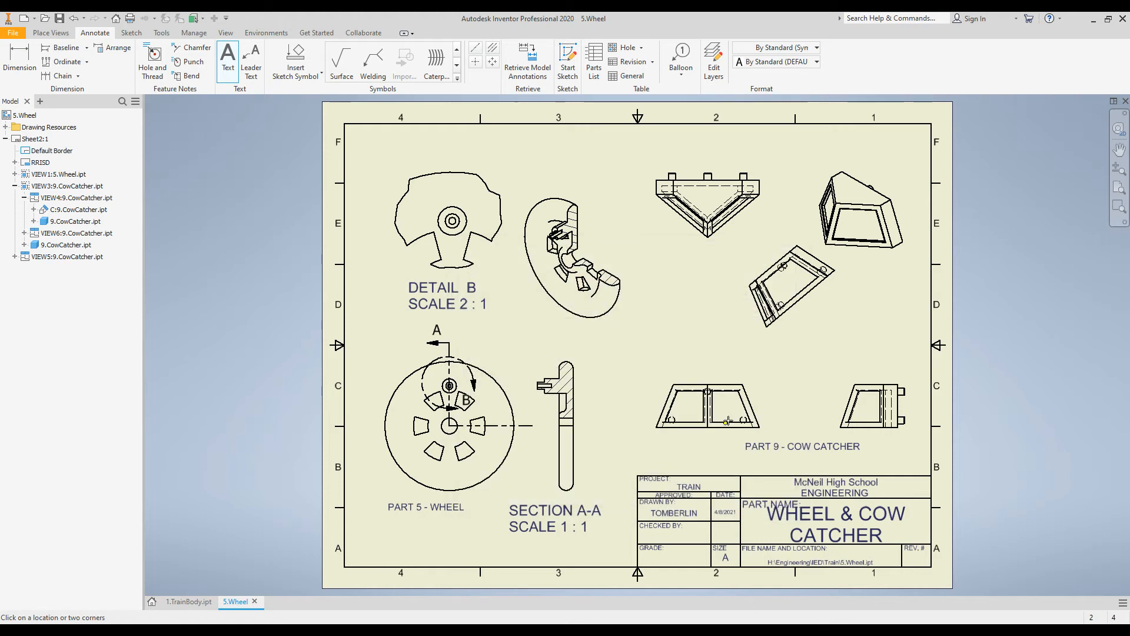
# Add the text note "AUXILIARY VIEW" to the lower right of the cow catcher's auxiliary view and end the Text command.
pyautogui.moveTo(813, 304); pyautogui.dragTo(897, 326)
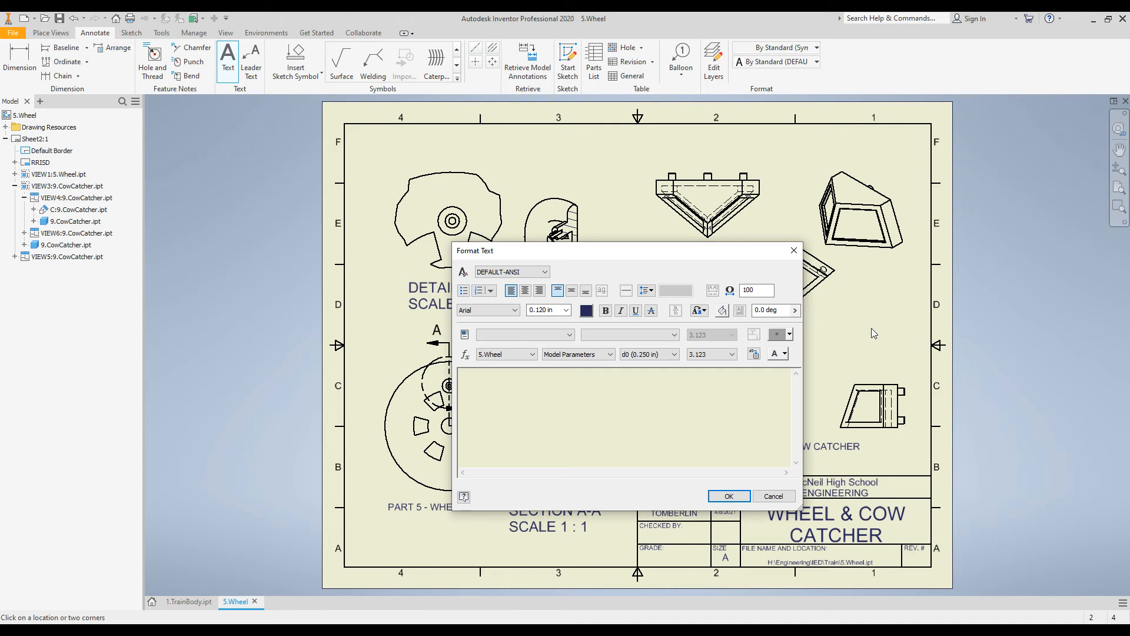
pyautogui.write('AUXILIAR')
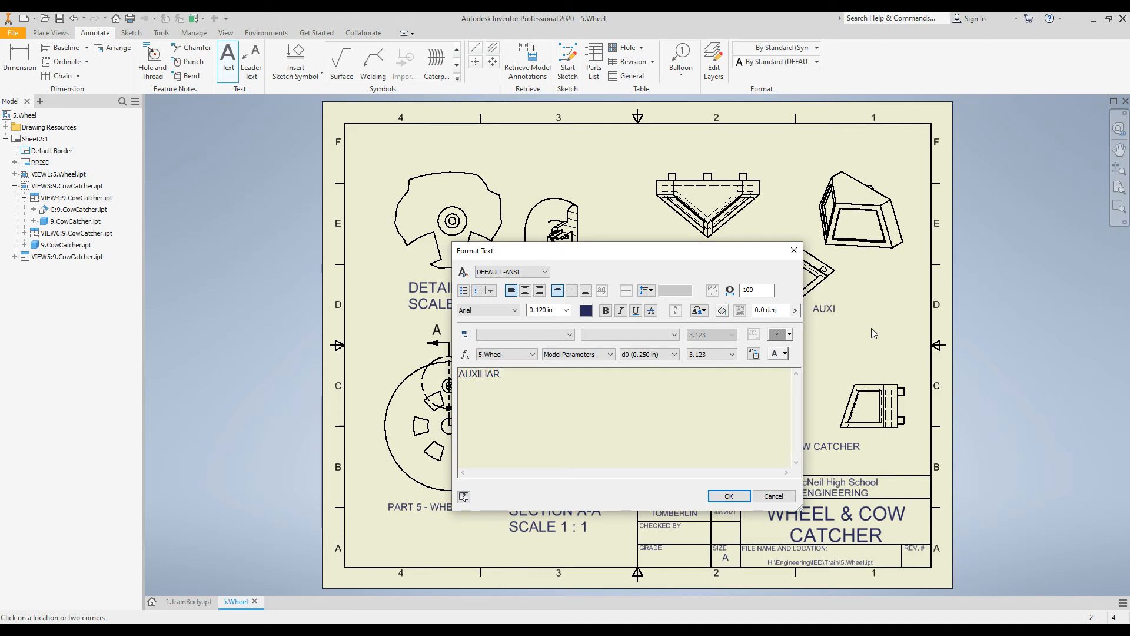
pyautogui.write('Y VIEW')
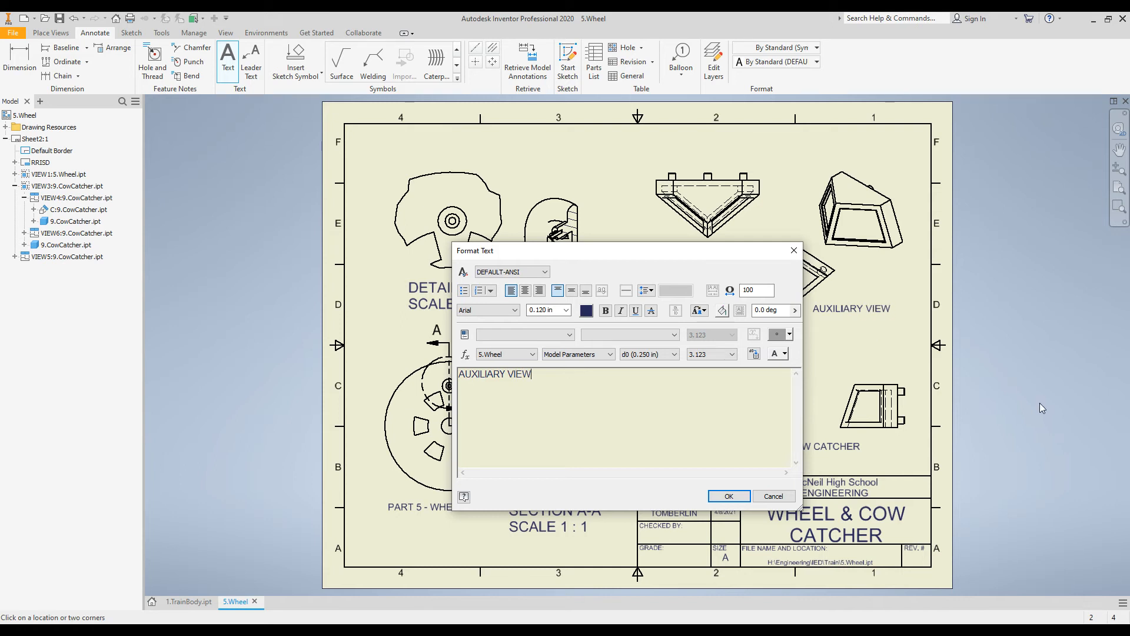
pyautogui.click(721, 496)
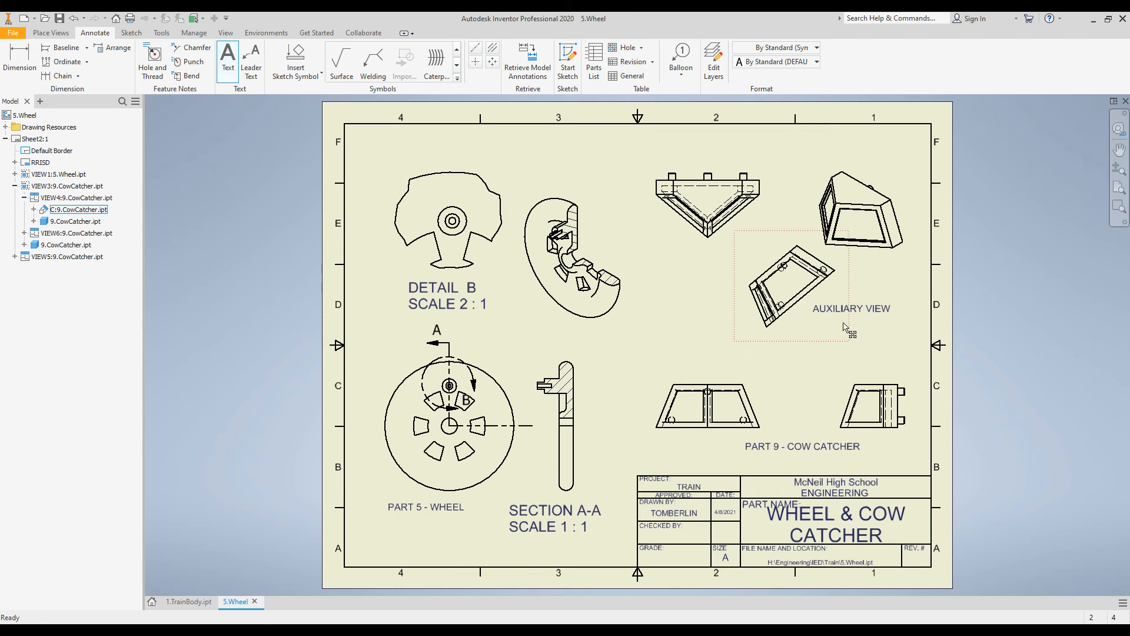
pyautogui.press('Escape')
# Move the auxiliary view note slightly left, the cow catcher note down and left, and the wheel note right and slightly down.
pyautogui.moveTo(886, 307); pyautogui.dragTo(876, 309)
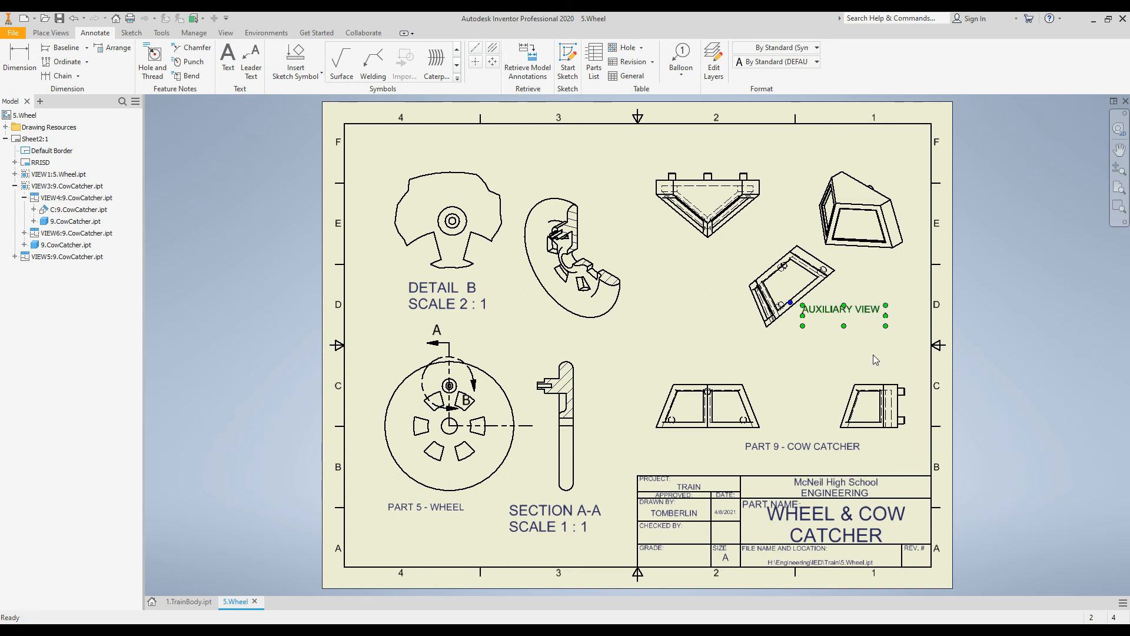
pyautogui.moveTo(850, 443); pyautogui.dragTo(840, 454)
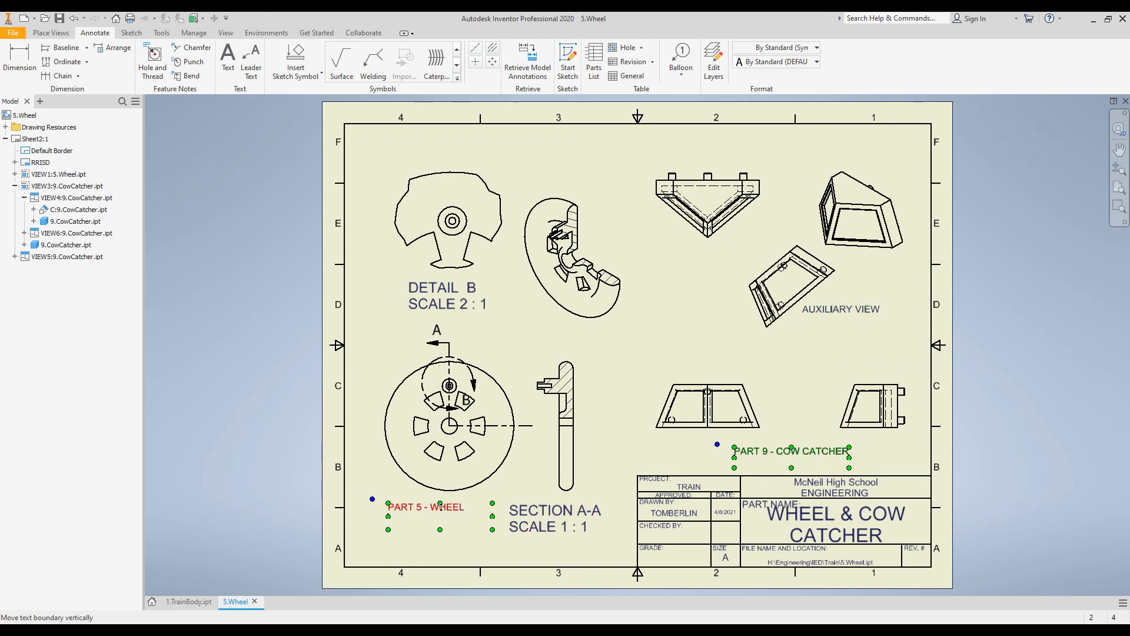
pyautogui.moveTo(441, 506); pyautogui.dragTo(463, 513)
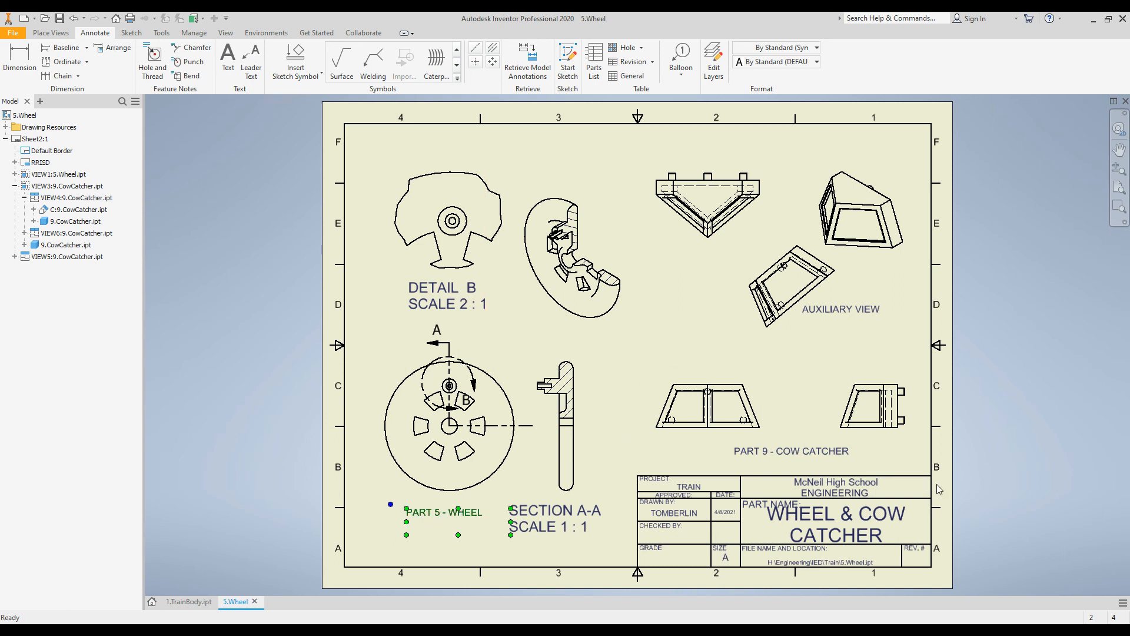